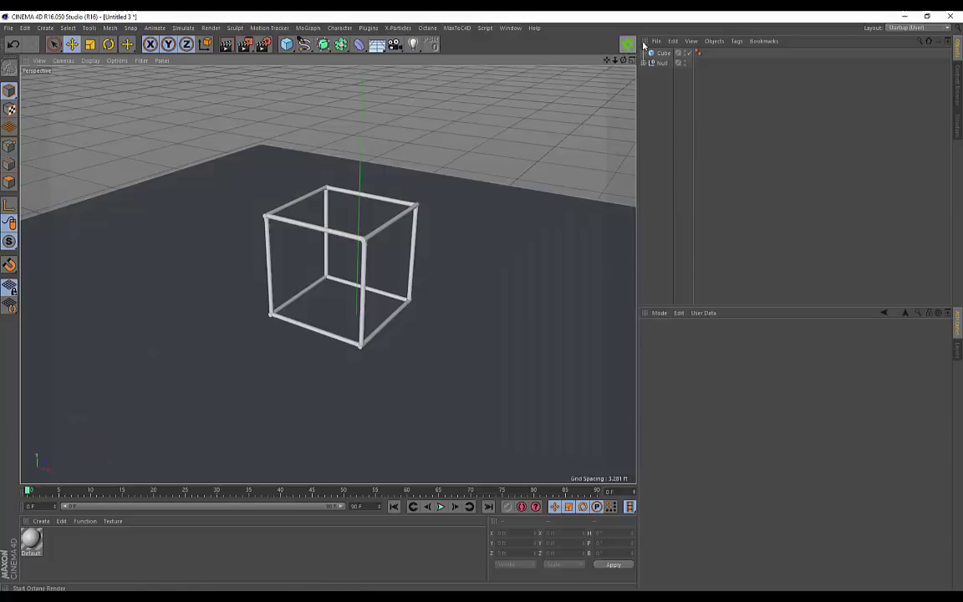
Start the Octane live render and place the Live Viewer window clear of the scene viewport.
click(629, 44)
drag(209, 203, 624, 310)
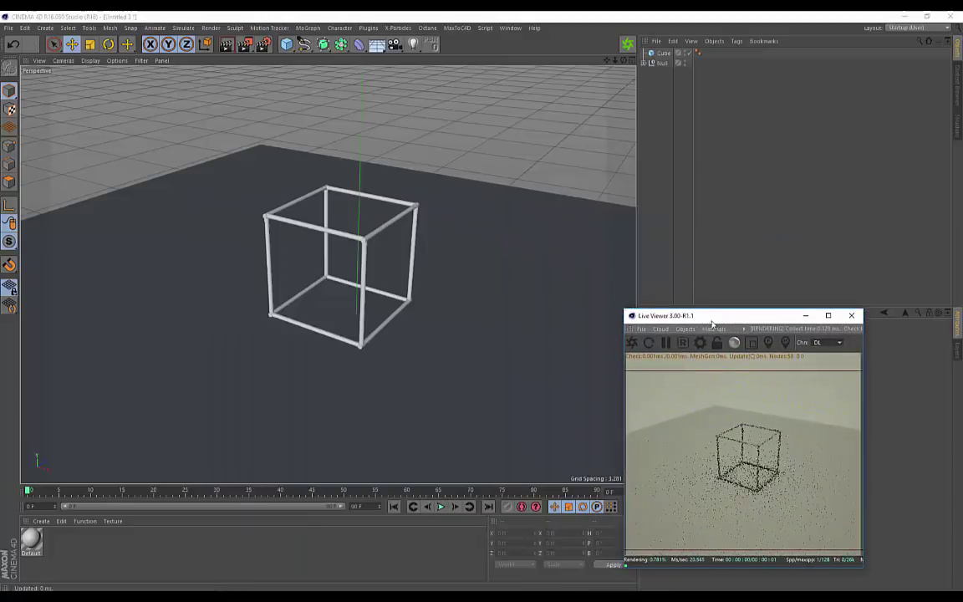
drag(712, 319, 747, 325)
click(752, 349)
click(757, 357)
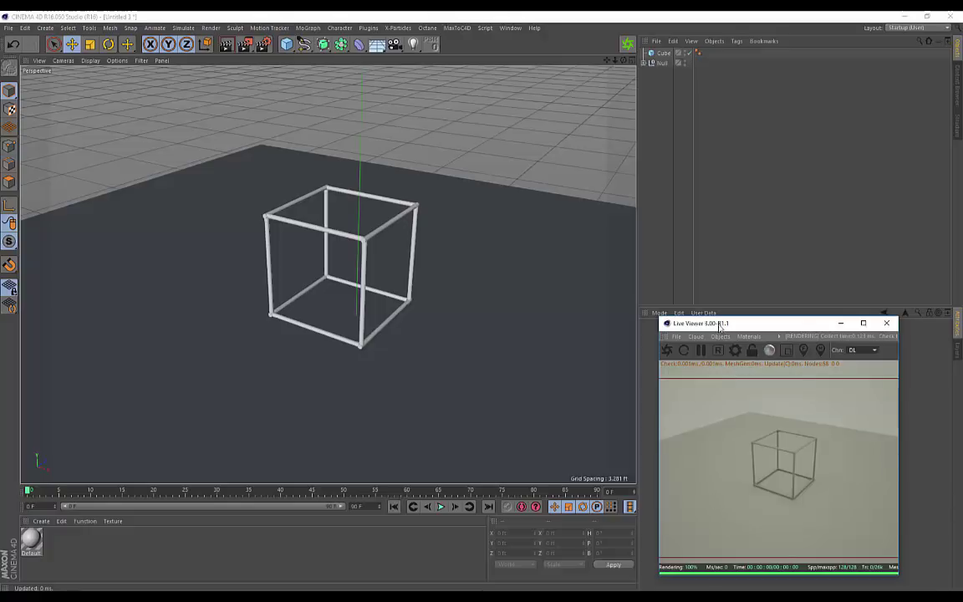
Browse the LiveDB library's material, texture and emission categories, including Lamp Spectra, and close the library.
click(748, 337)
click(752, 347)
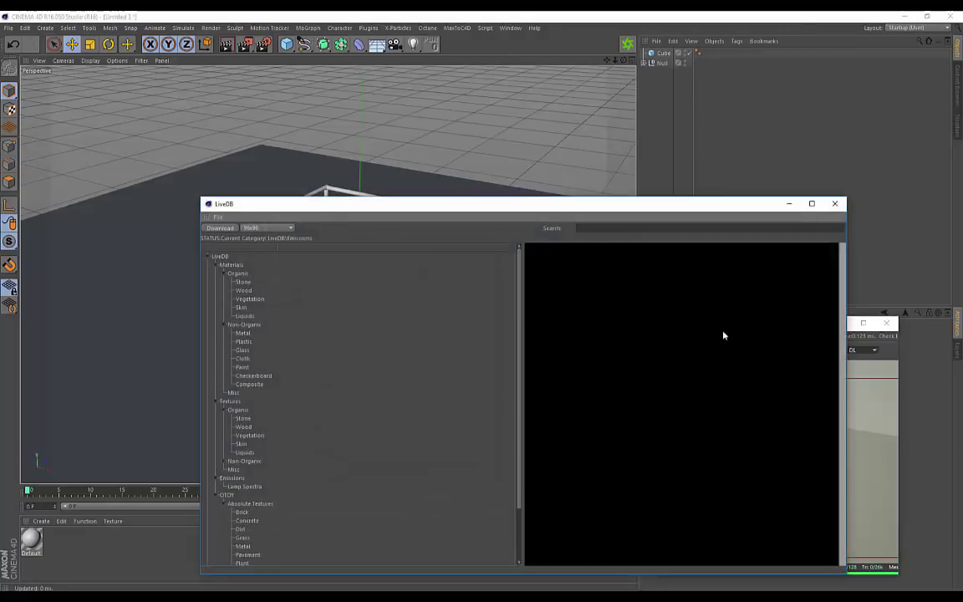
drag(374, 213, 352, 149)
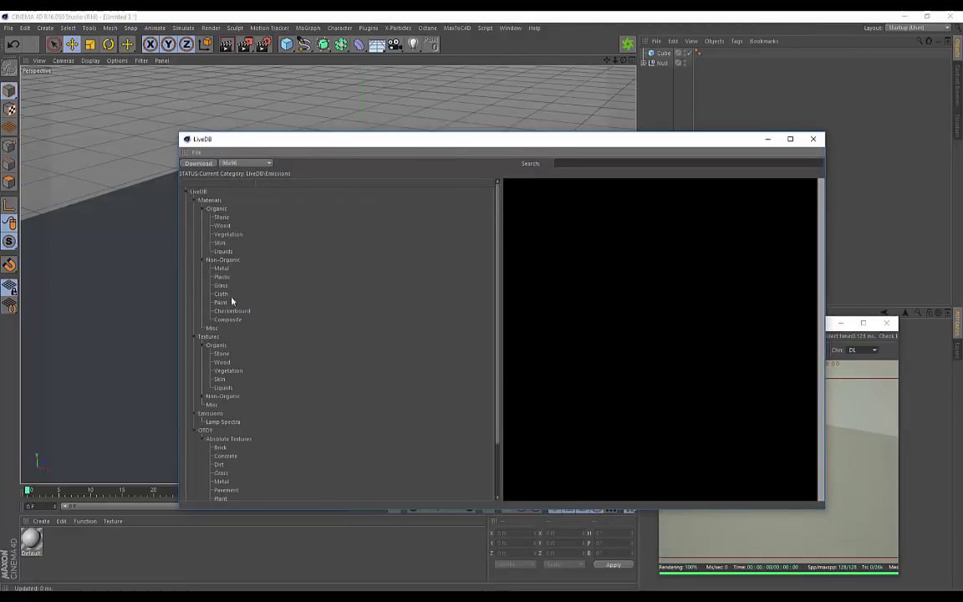
scroll(214, 412, down, 3)
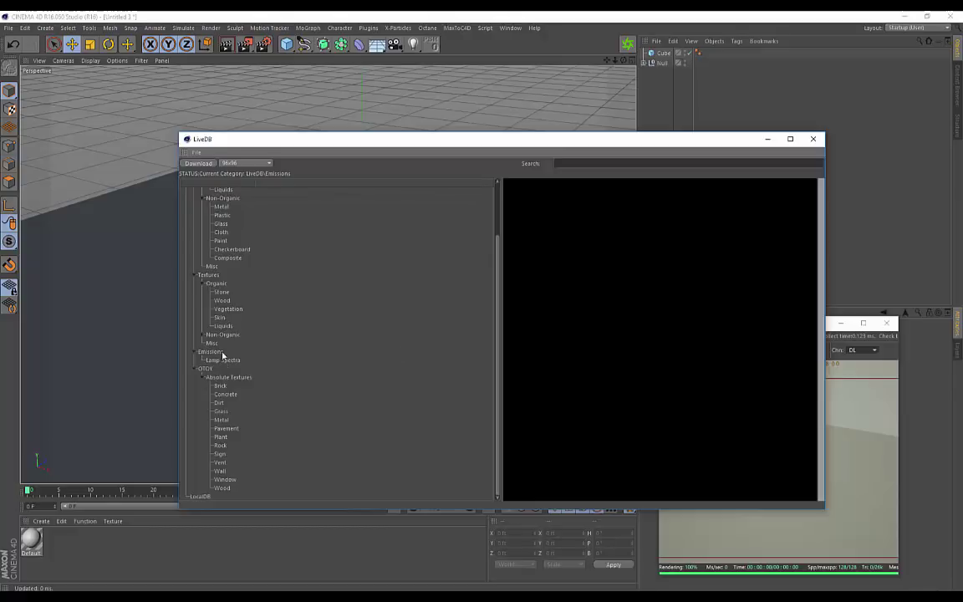
drag(325, 158, 238, 185)
click(138, 397)
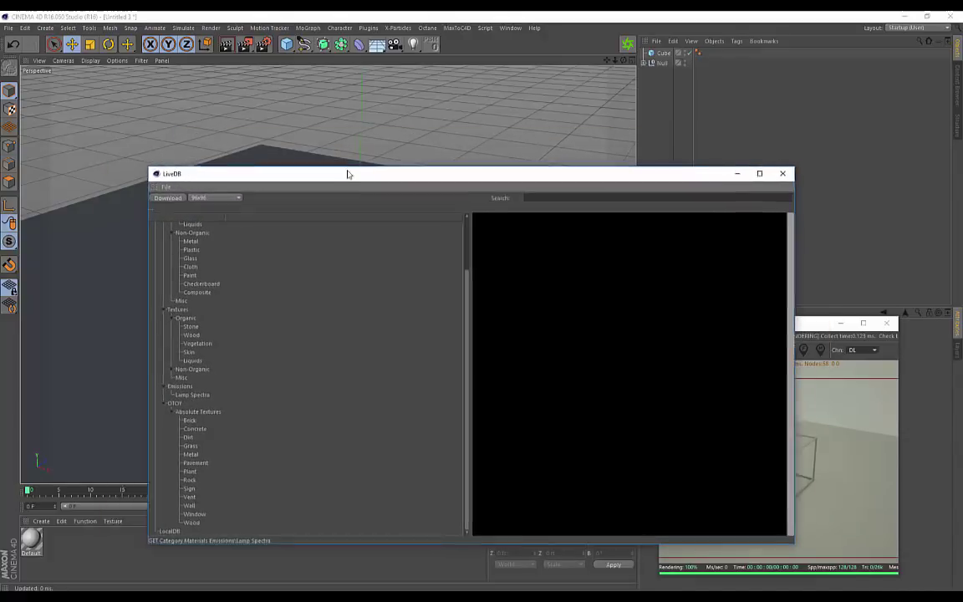
drag(348, 176, 352, 152)
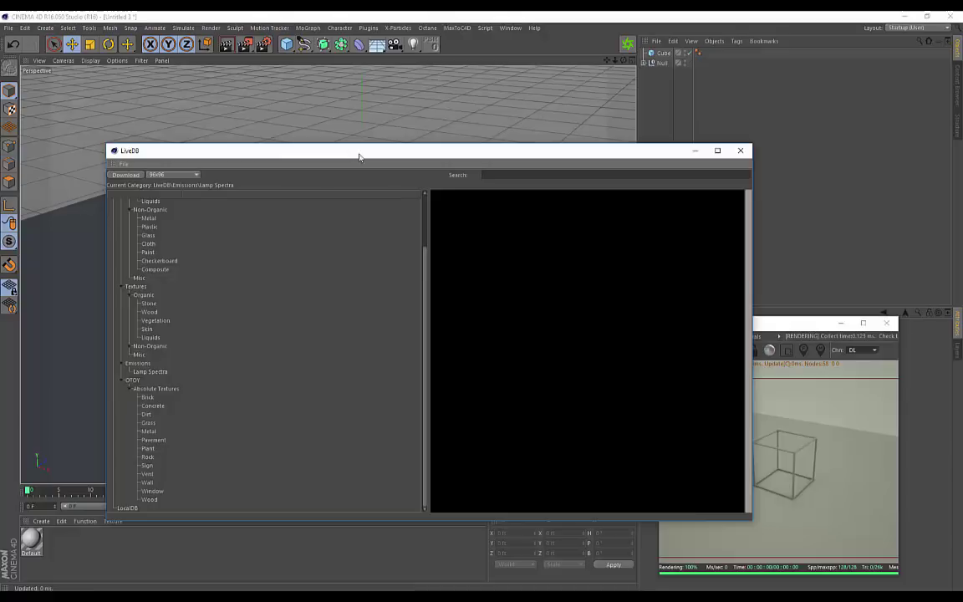
drag(394, 158, 367, 139)
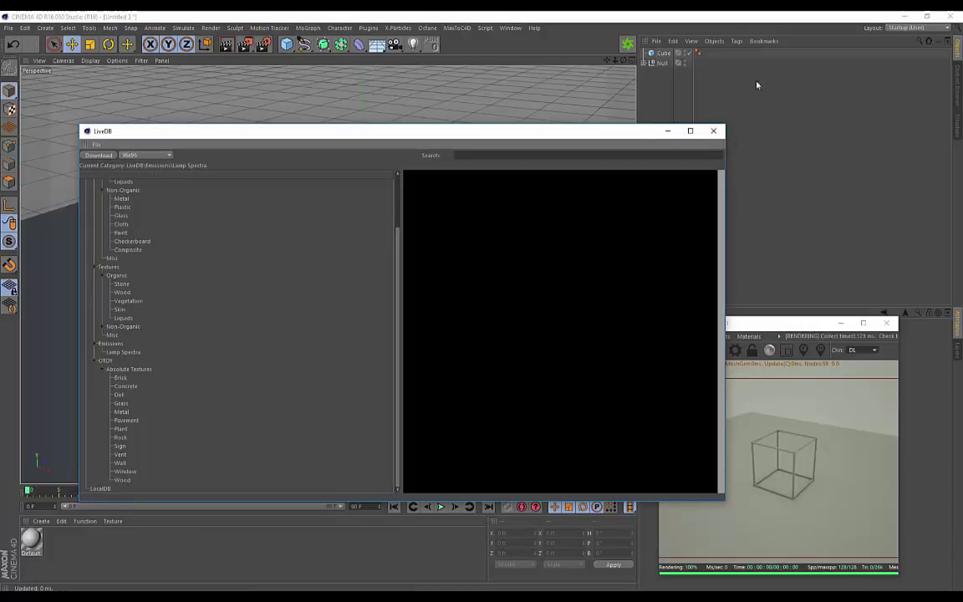
click(715, 131)
Examine the tube-frame cube and its corner joints from several angles and distances.
alt+drag(476, 158, 409, 189)
alt+drag(474, 185, 357, 237)
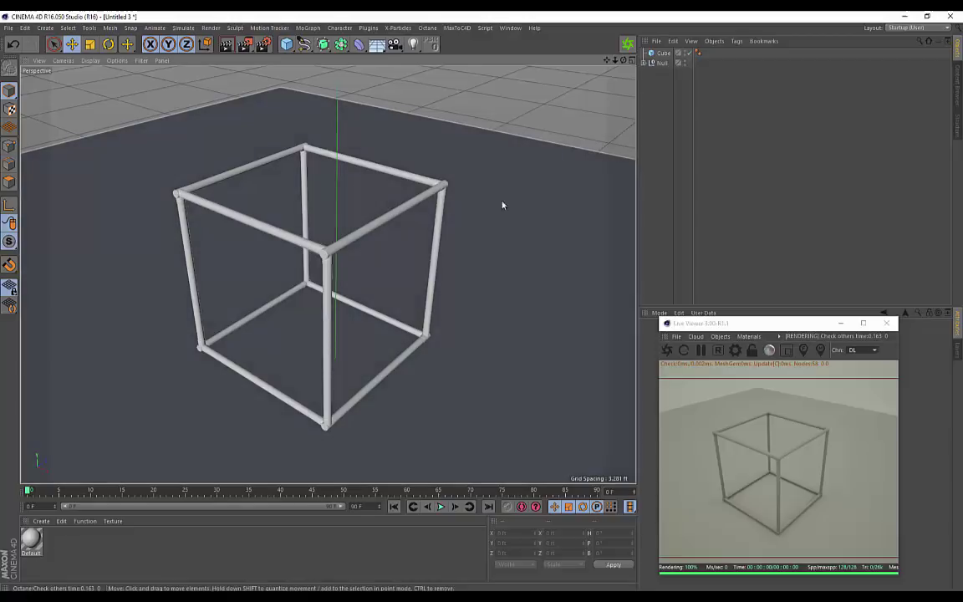
scroll(502, 209, down, 7)
alt+drag(536, 150, 544, 79)
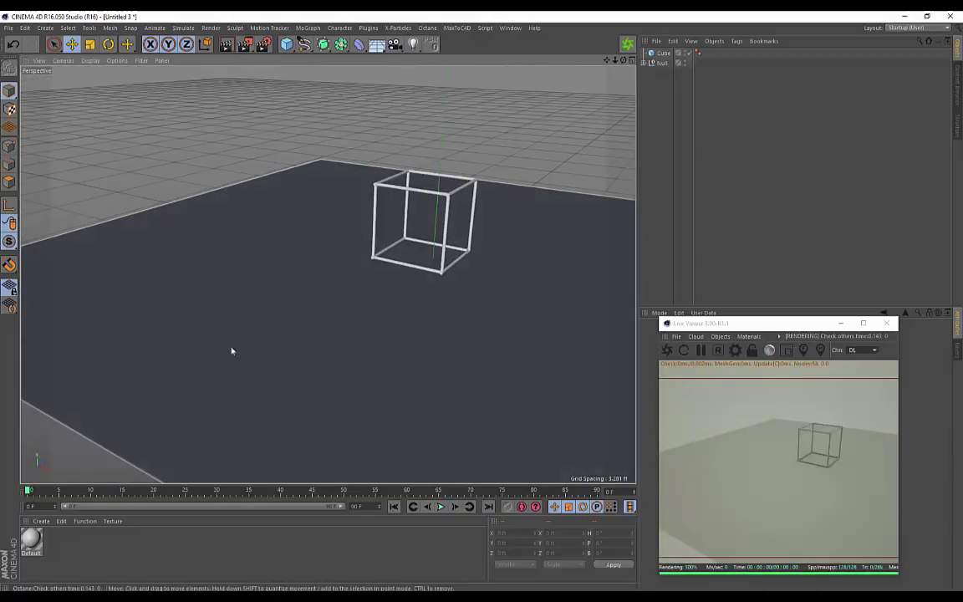
alt+drag(513, 290, 328, 268)
scroll(485, 248, up, 4)
alt+middle_drag(306, 259, 303, 268)
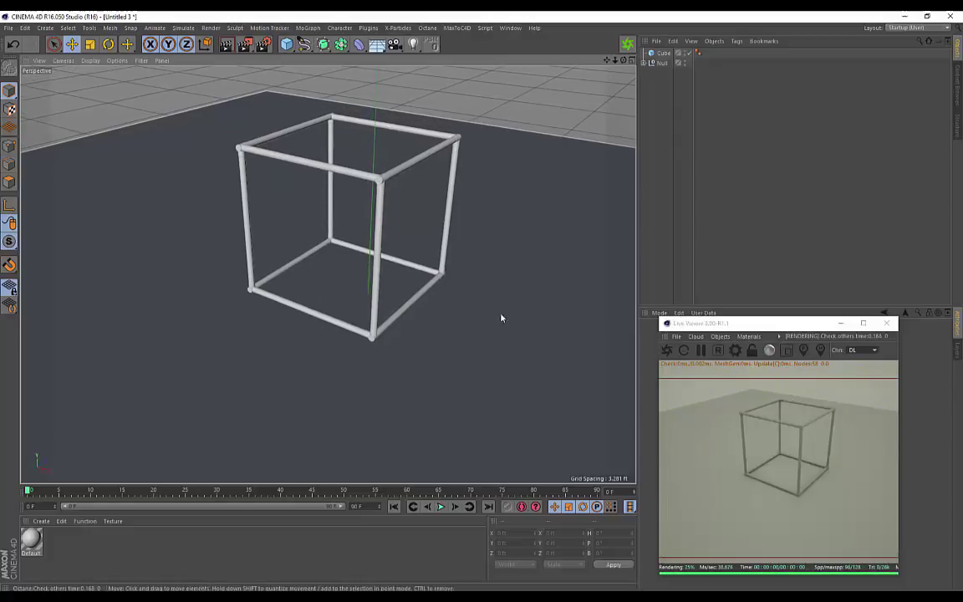
alt+drag(301, 248, 299, 268)
alt+drag(535, 164, 516, 185)
alt+right_drag(238, 163, 293, 181)
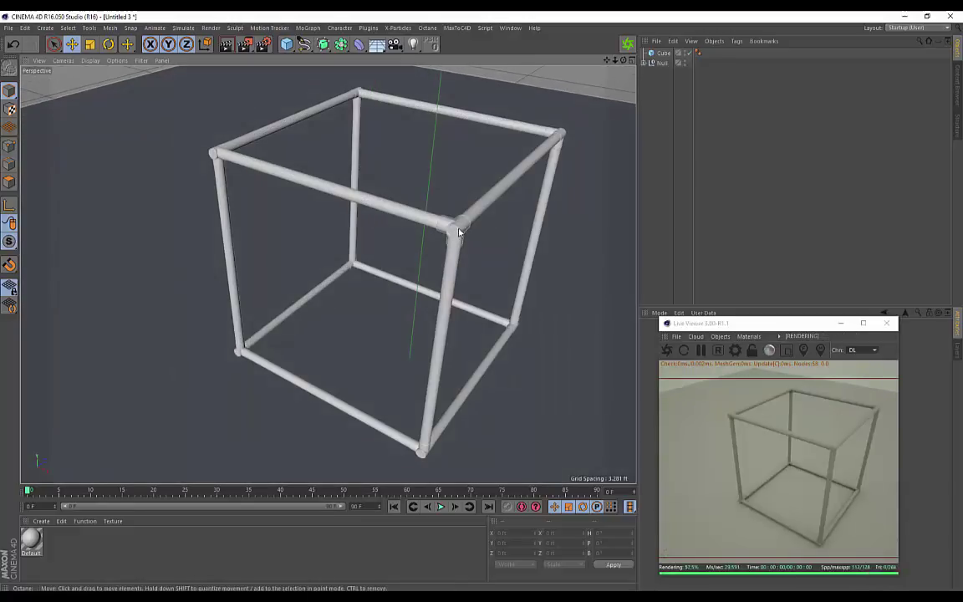
Create a new Octane material and set its material type to Glossy.
click(41, 521)
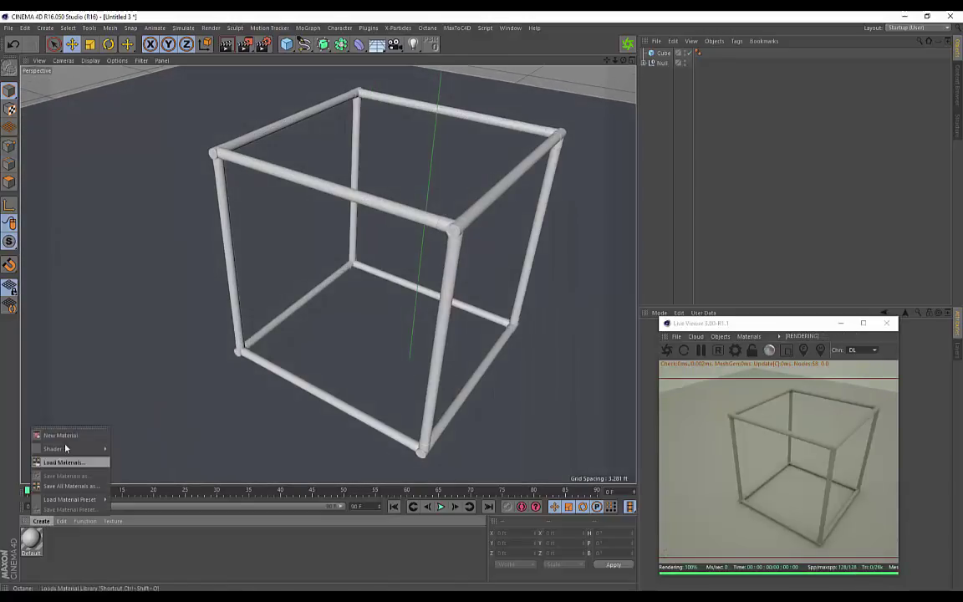
mouse_move(66, 449)
mouse_move(155, 447)
click(219, 438)
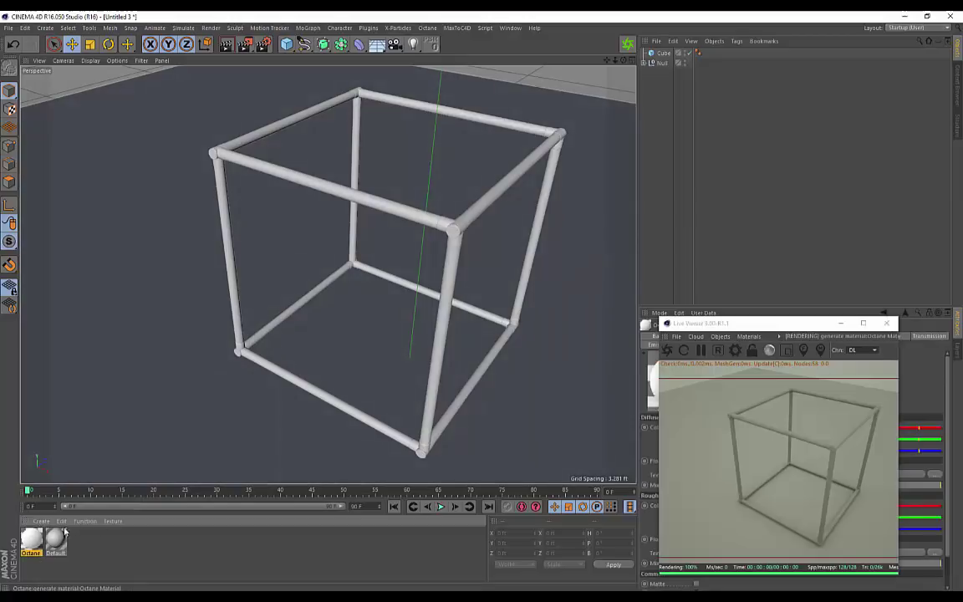
double_click(32, 541)
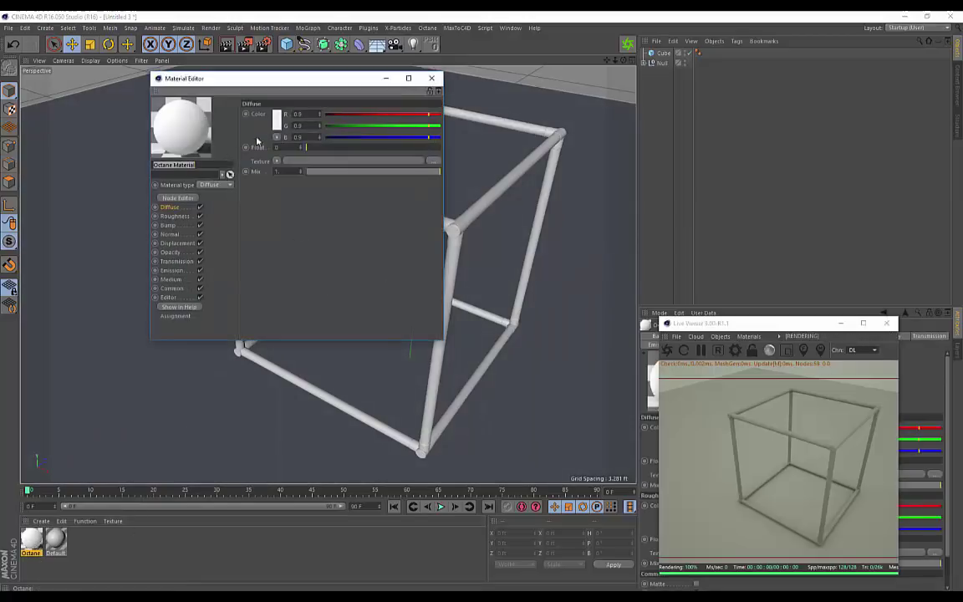
click(222, 185)
click(207, 194)
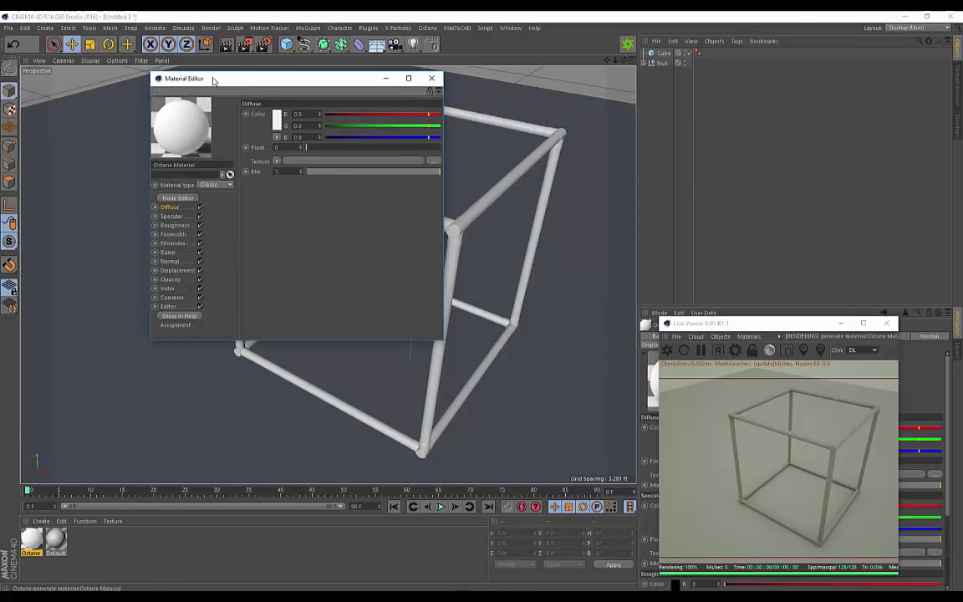
Darken the glossy material's diffuse color to near black and set its roughness float to about 0.18.
click(277, 119)
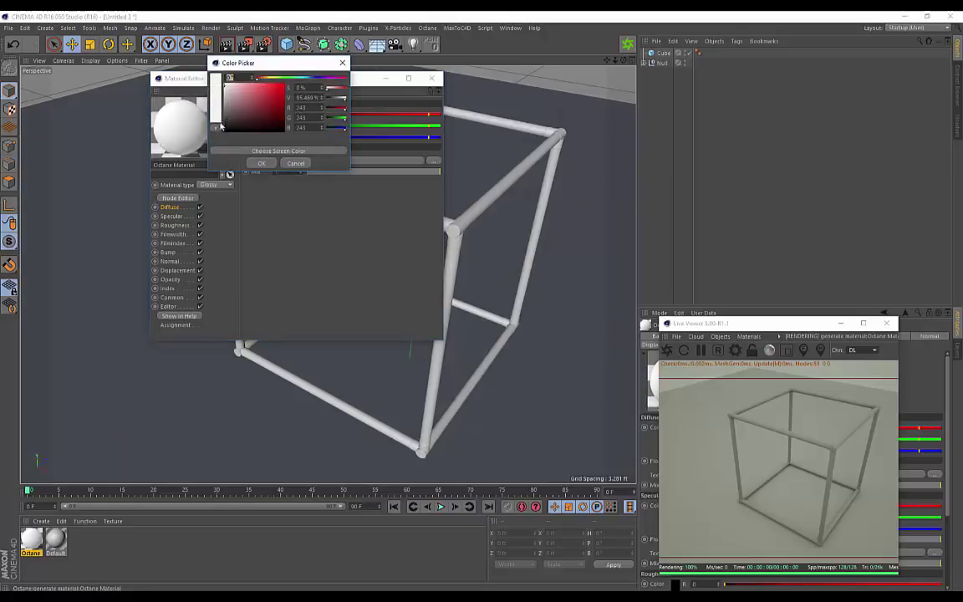
click(174, 226)
drag(313, 149, 330, 150)
click(432, 78)
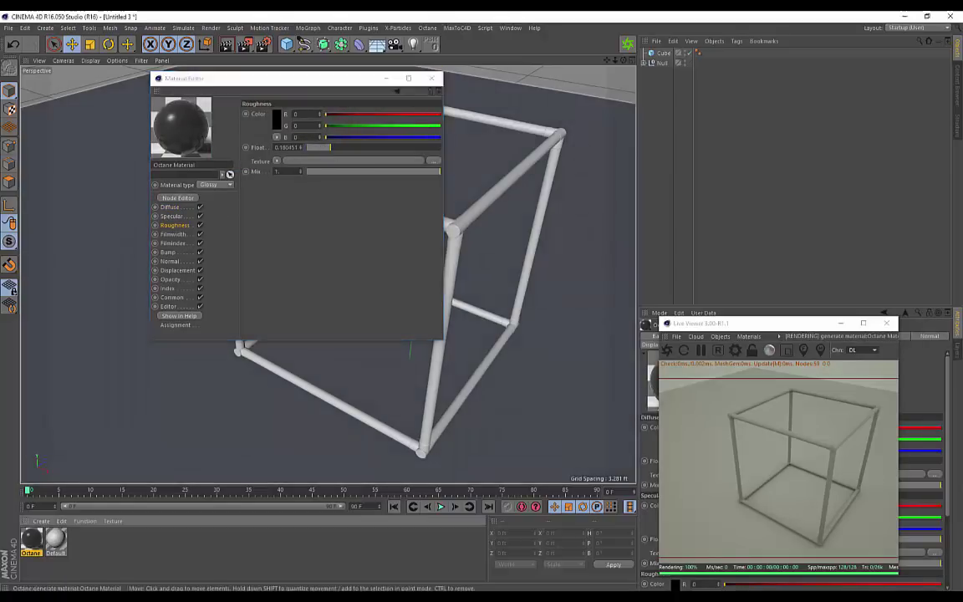
Apply the black glossy material to all eight corner connectors of the cube frame.
drag(37, 543, 216, 154)
drag(262, 337, 242, 353)
drag(426, 458, 422, 447)
drag(352, 268, 352, 268)
drag(31, 540, 358, 100)
drag(31, 540, 566, 134)
drag(31, 540, 516, 326)
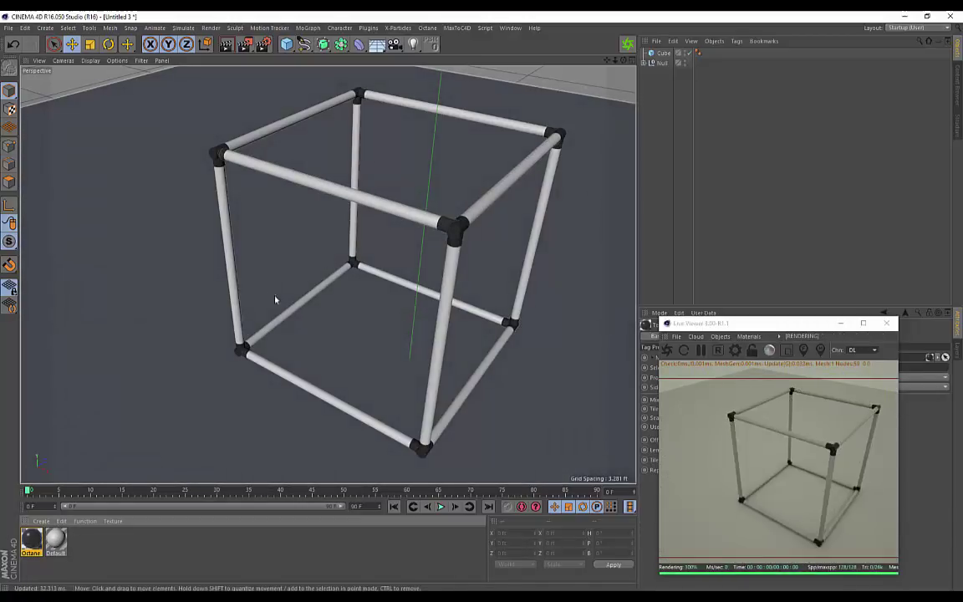
Expand the Null group and select all twelve light tube objects, from light9 through light1.
alt+drag(289, 285, 272, 182)
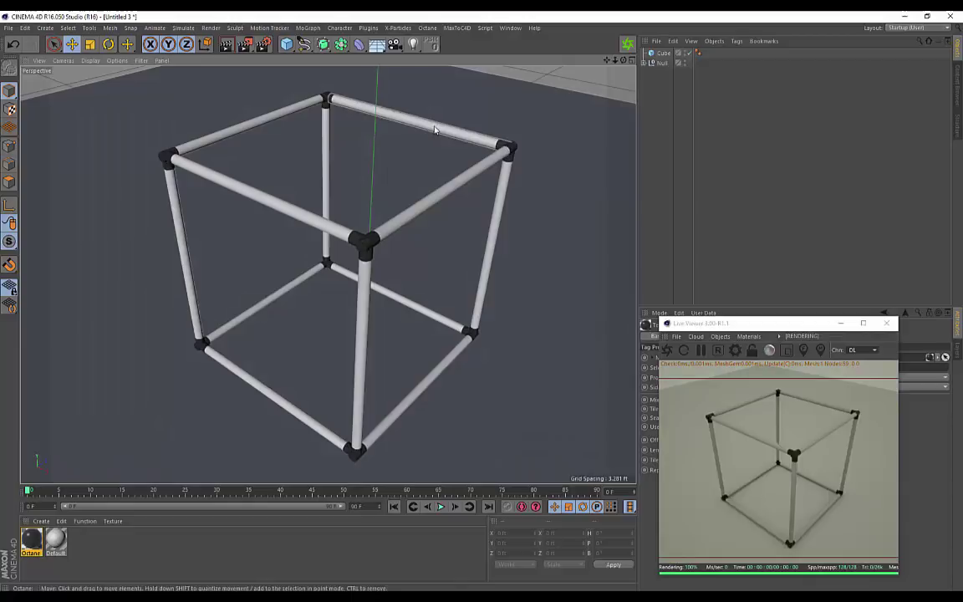
click(644, 63)
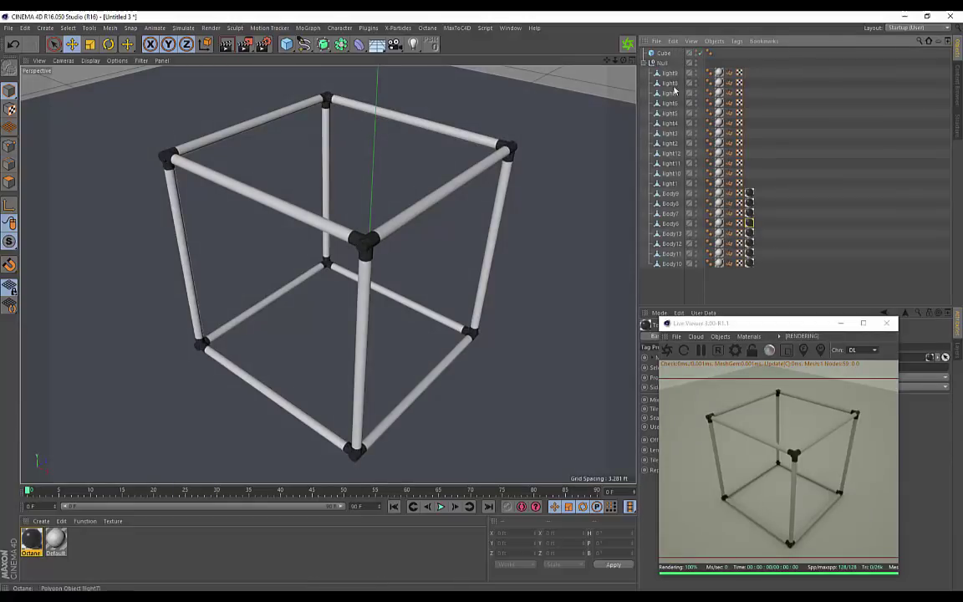
click(670, 74)
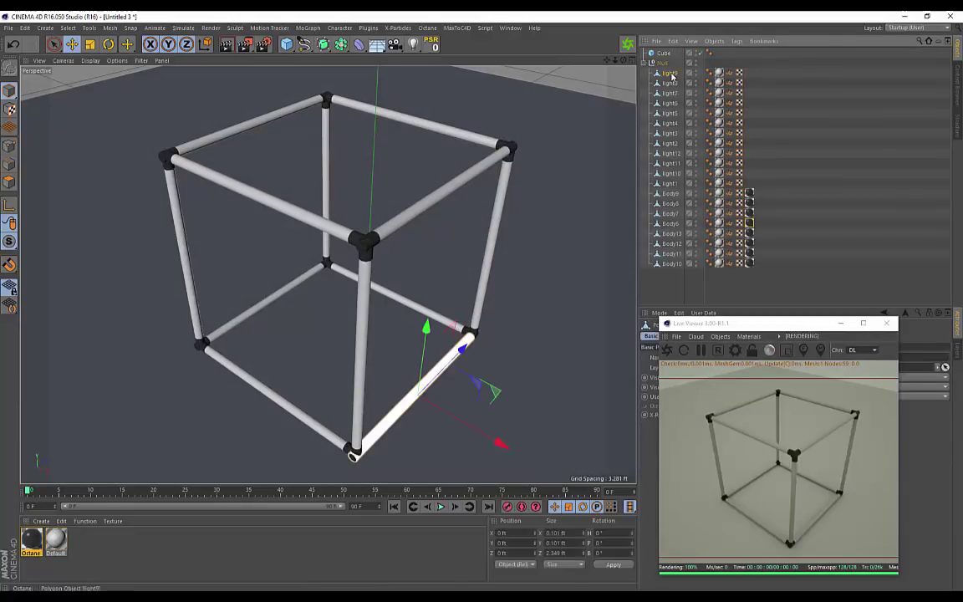
shift+click(670, 183)
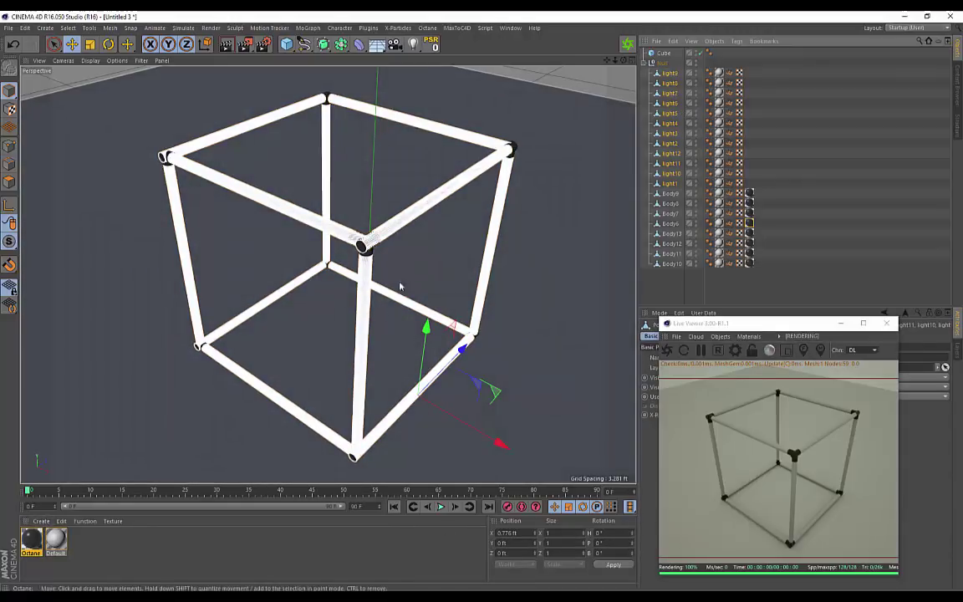
Create a second Octane material for the selected light tubes.
click(42, 524)
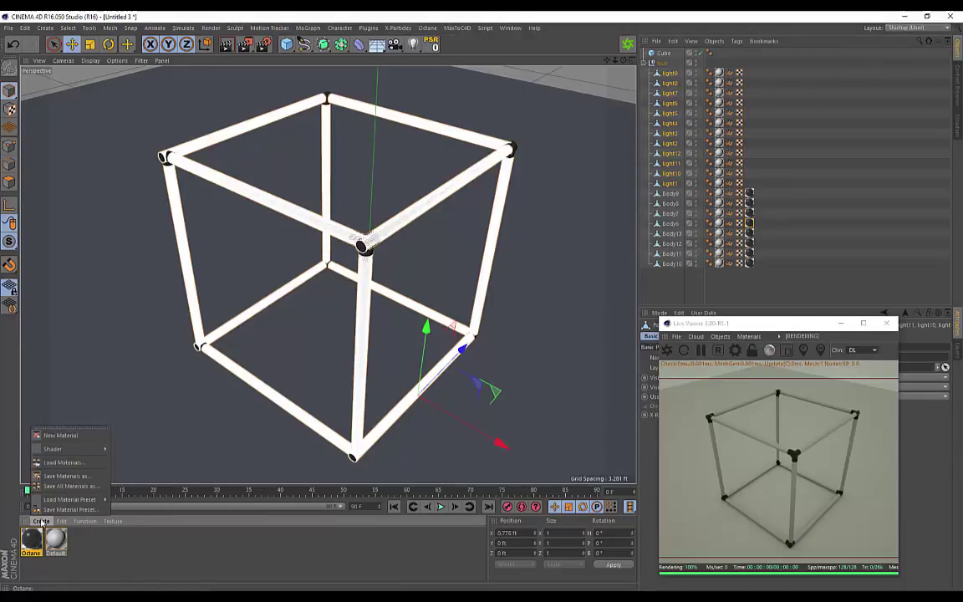
mouse_move(90, 452)
mouse_move(159, 435)
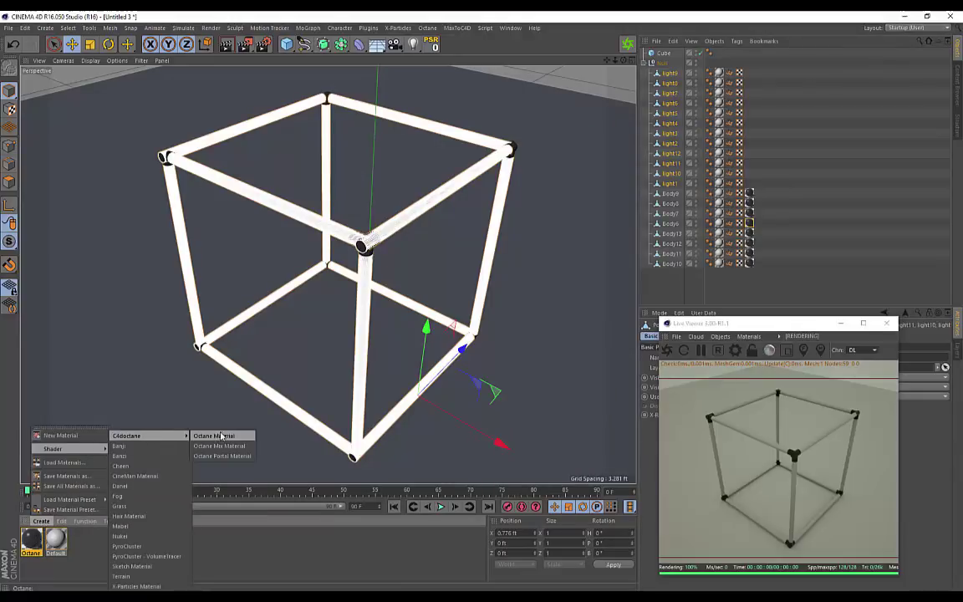
click(221, 436)
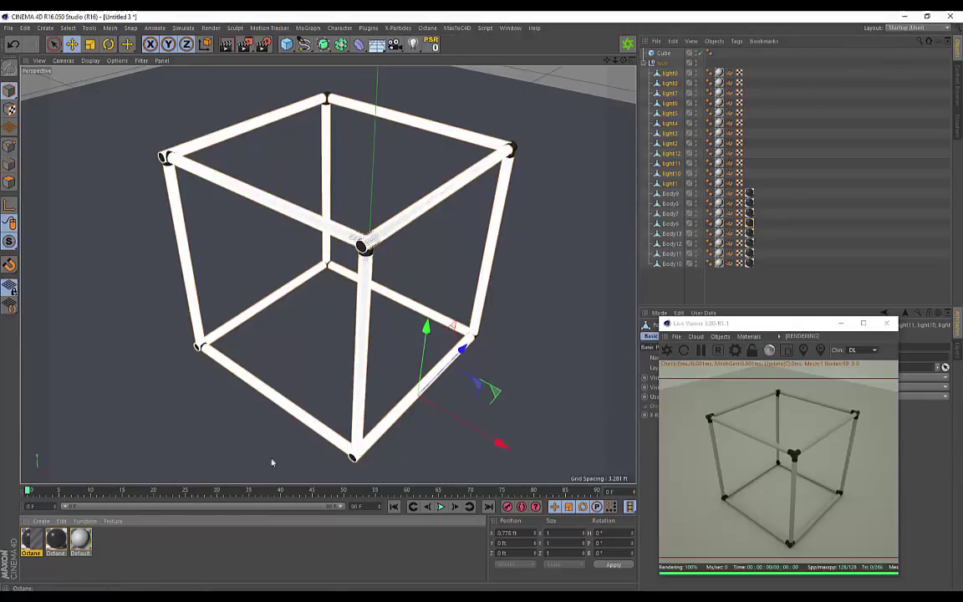
Load the C4doctane Blackbody Emission texture into the new diffuse material's Emission channel.
double_click(31, 542)
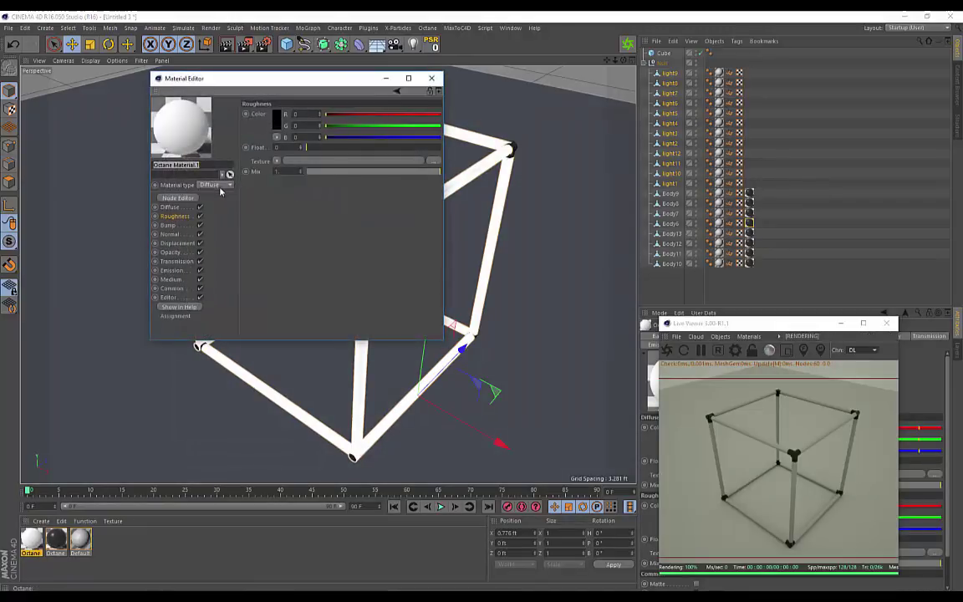
click(172, 271)
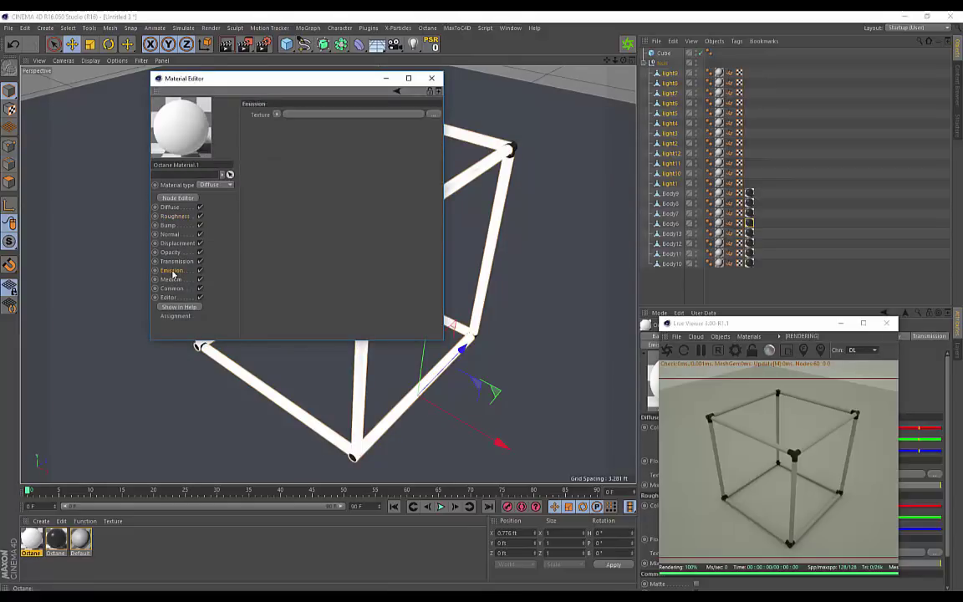
drag(263, 85, 242, 94)
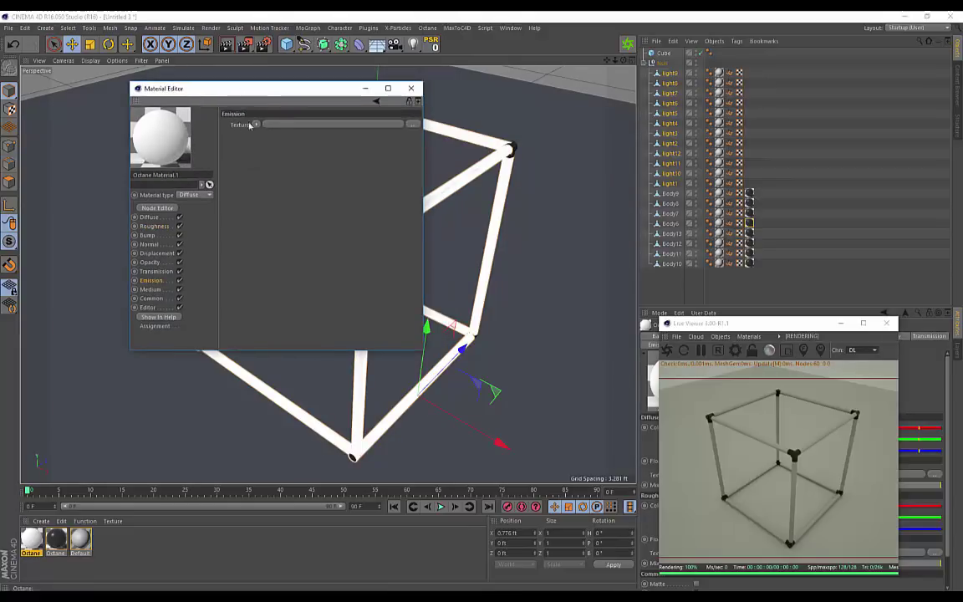
click(257, 125)
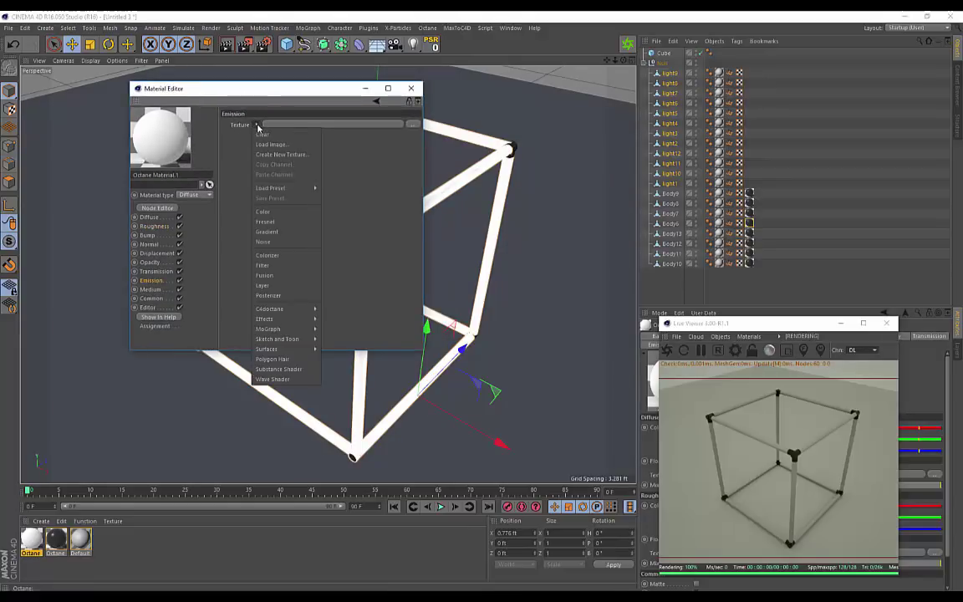
mouse_move(286, 311)
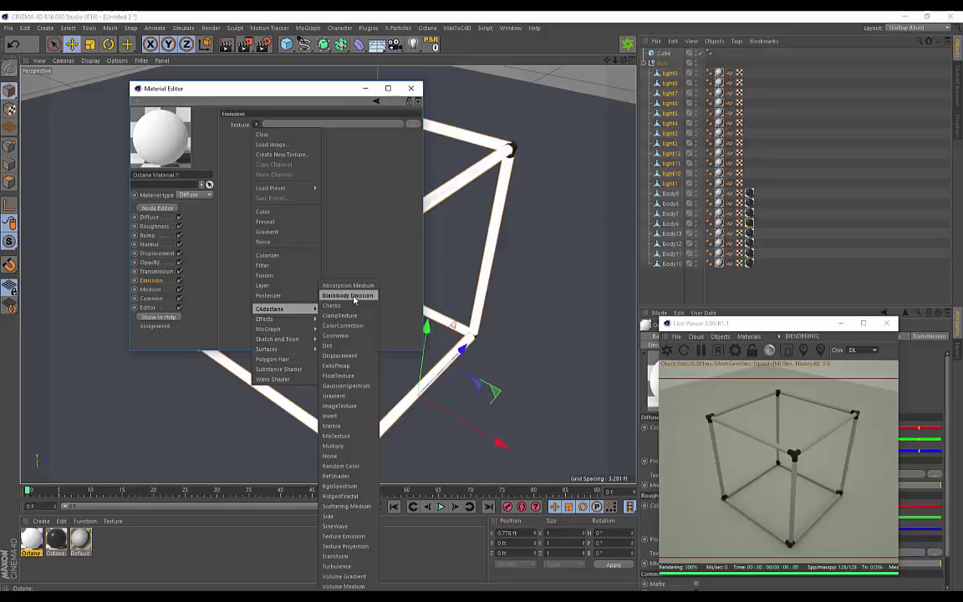
click(258, 125)
click(258, 125)
click(342, 296)
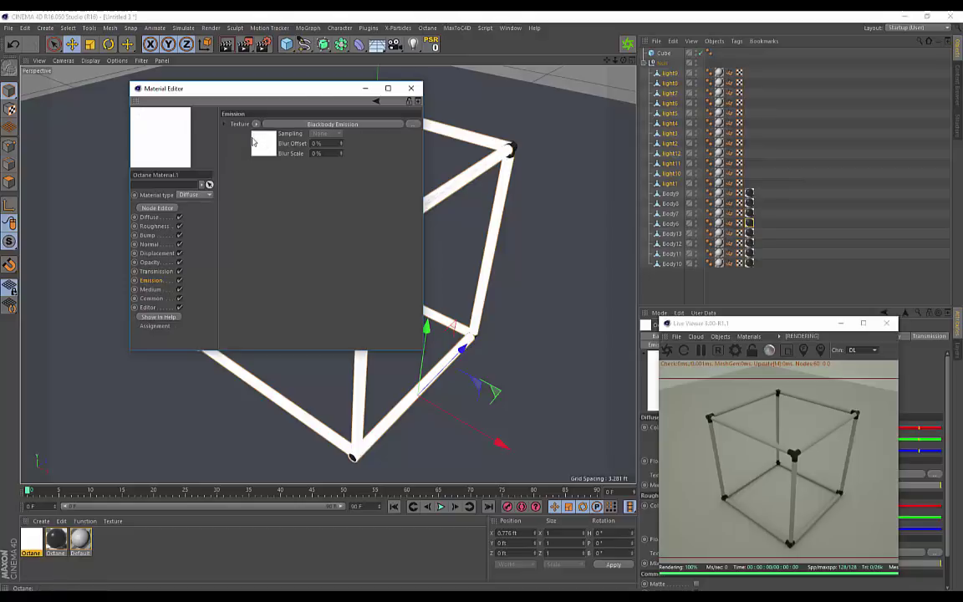
Apply the blackbody emission material to the twelve selected light tubes, keeping its editor open and clear of the frame.
drag(227, 88, 217, 250)
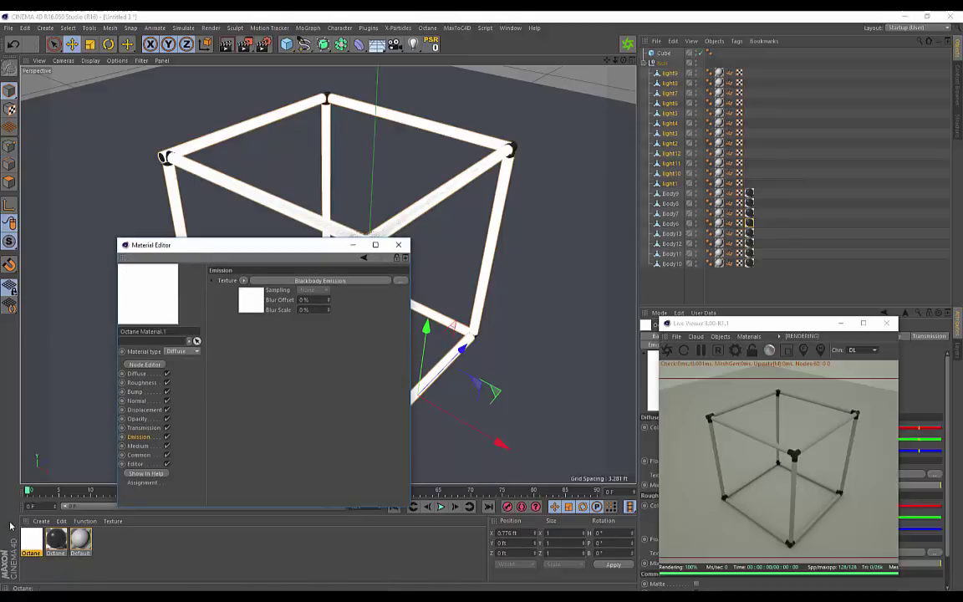
right_click(32, 539)
click(55, 452)
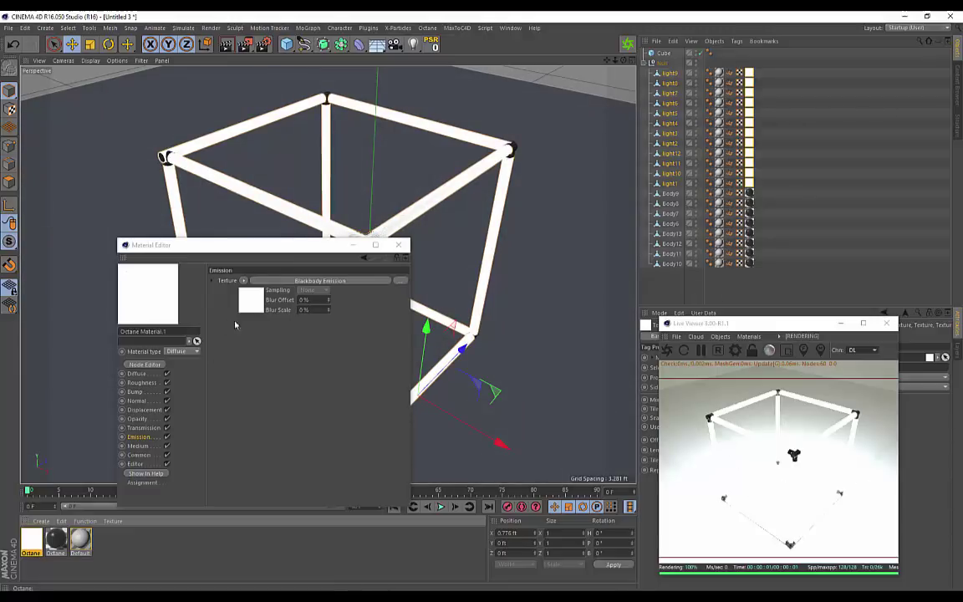
drag(276, 245, 260, 238)
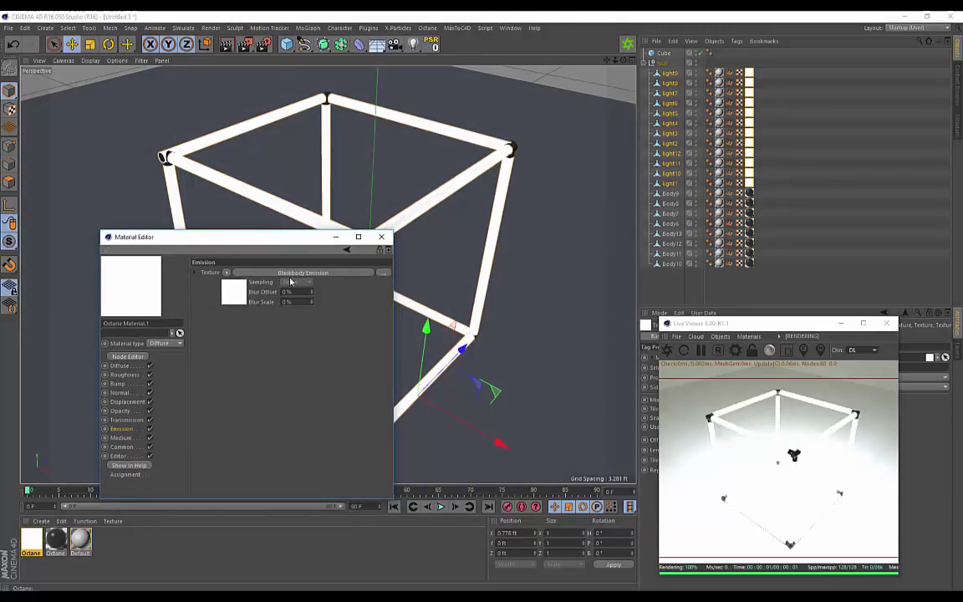
Open the Blackbody Emission settings of the light tube material and lower the emission power to about 15.88.
click(230, 297)
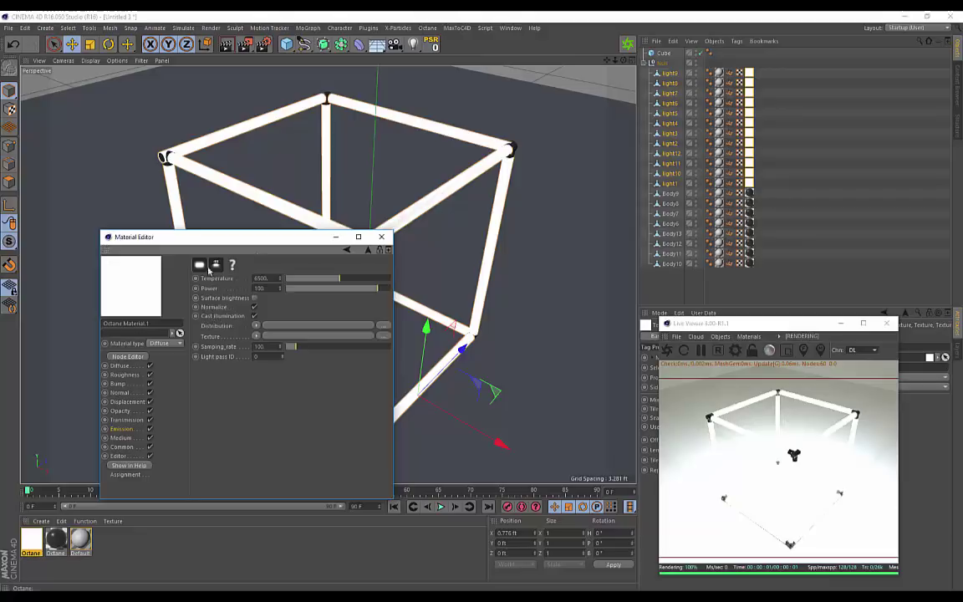
drag(222, 239, 226, 224)
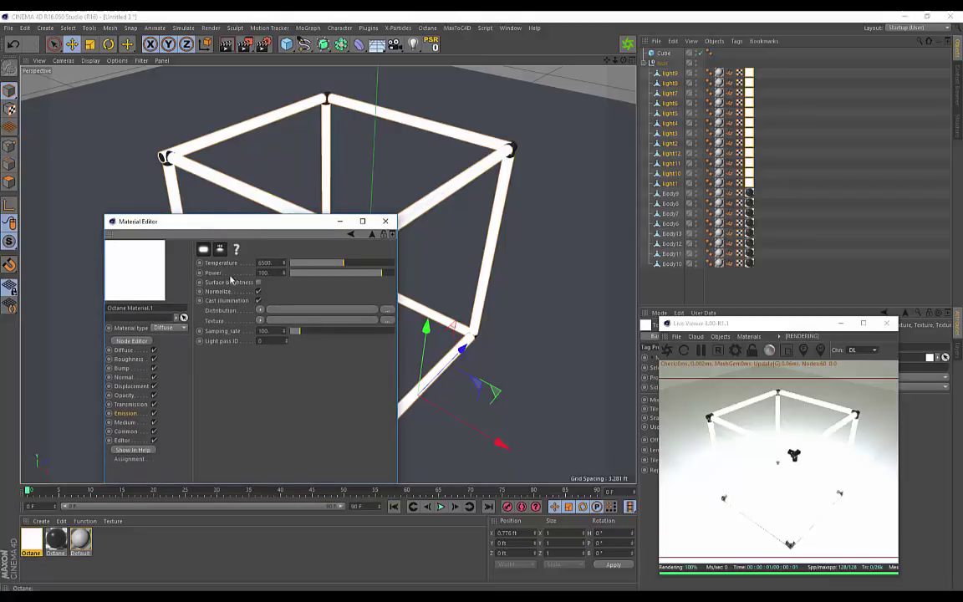
click(720, 336)
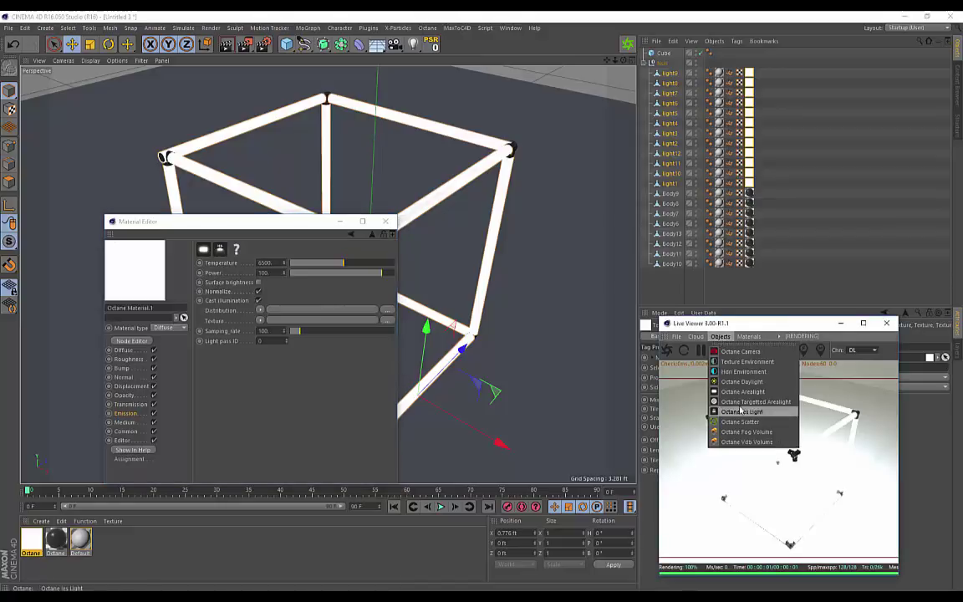
click(263, 408)
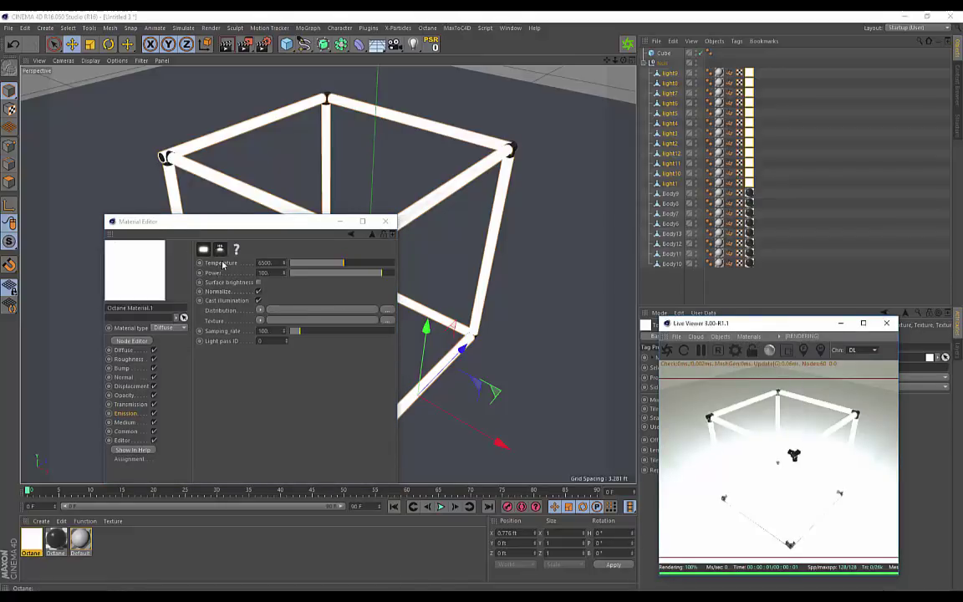
drag(250, 222, 254, 214)
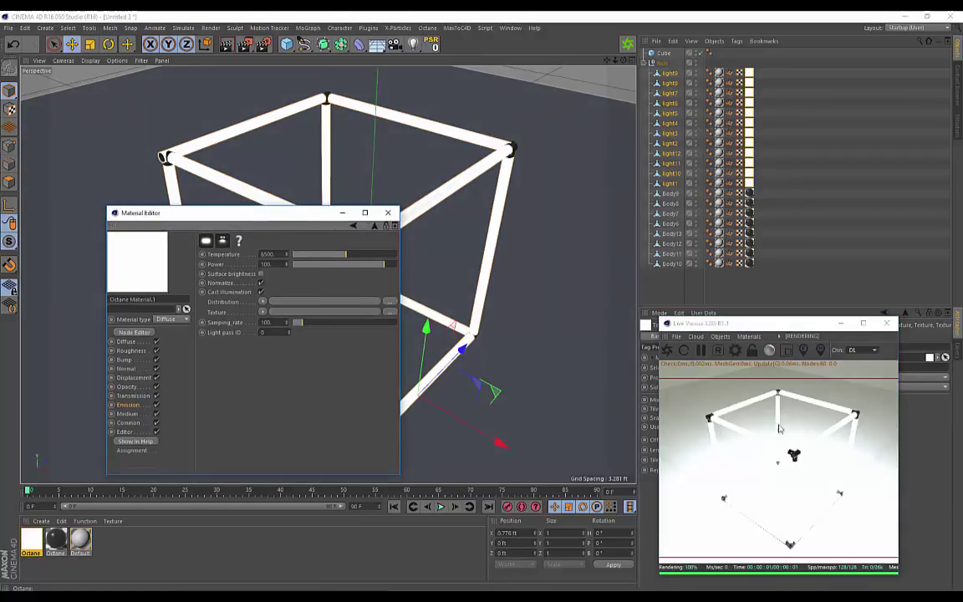
click(382, 267)
mouse_move(385, 266)
mouse_down()
mouse_move(361, 269)
mouse_move(372, 267)
mouse_up()
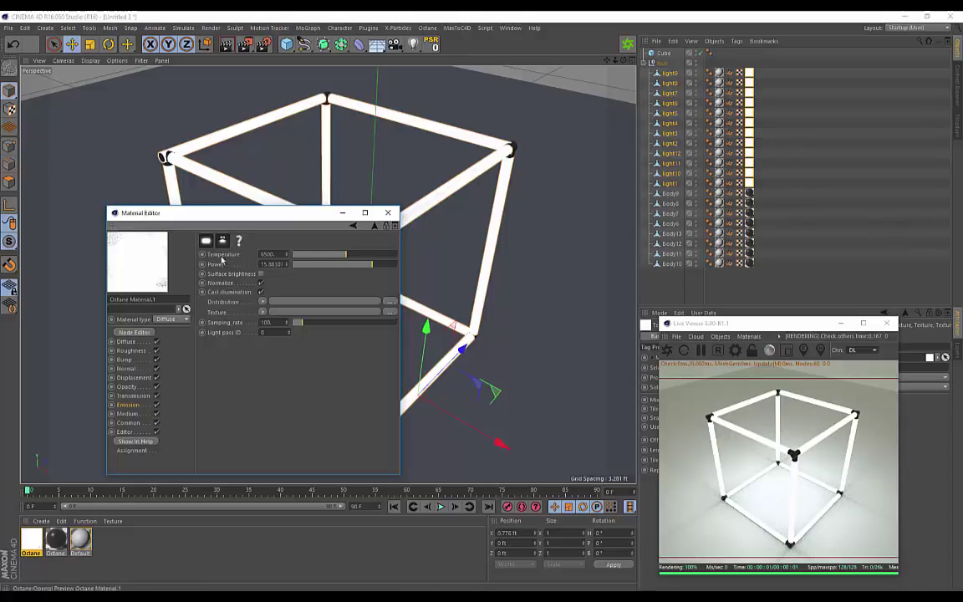
Try blackbody temperatures of about 1944, 889, 11444 and 7167 on the light tubes.
drag(345, 257, 302, 256)
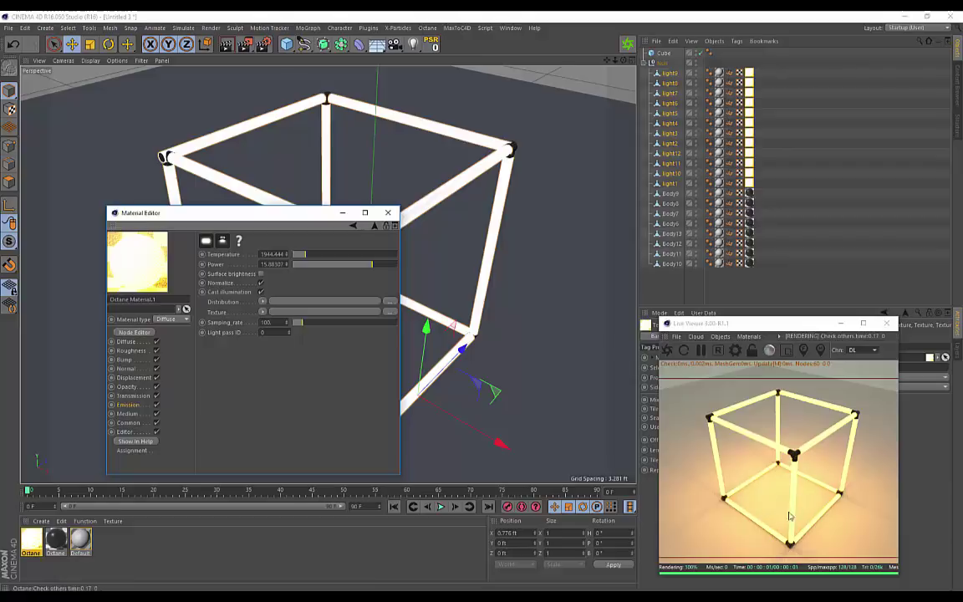
drag(306, 255, 295, 256)
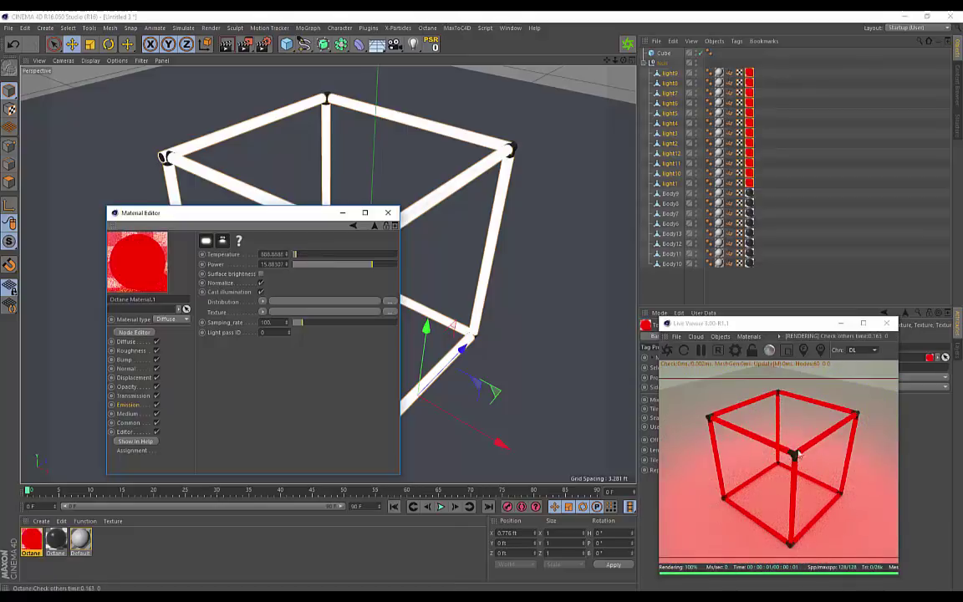
drag(302, 257, 392, 259)
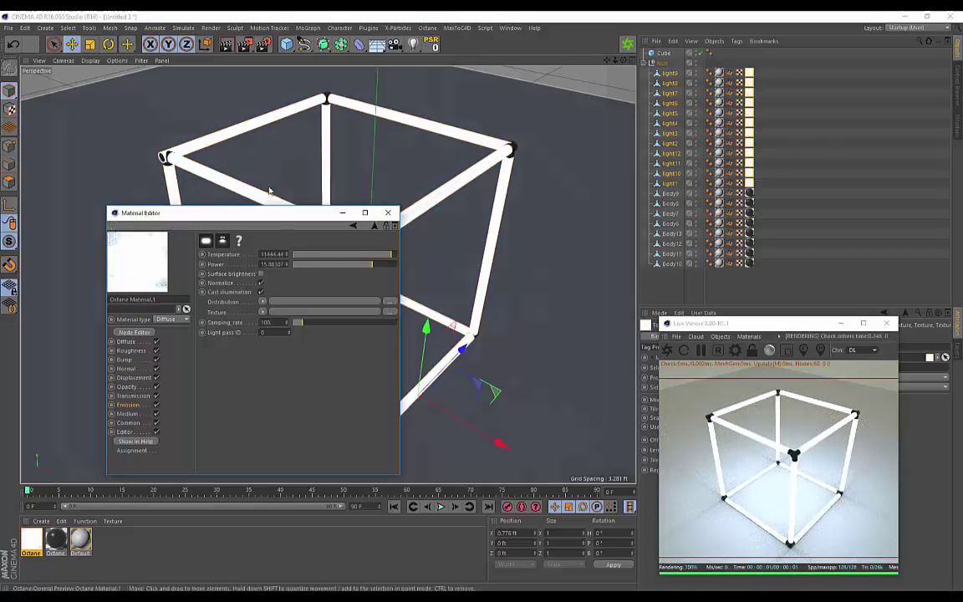
drag(391, 255, 353, 259)
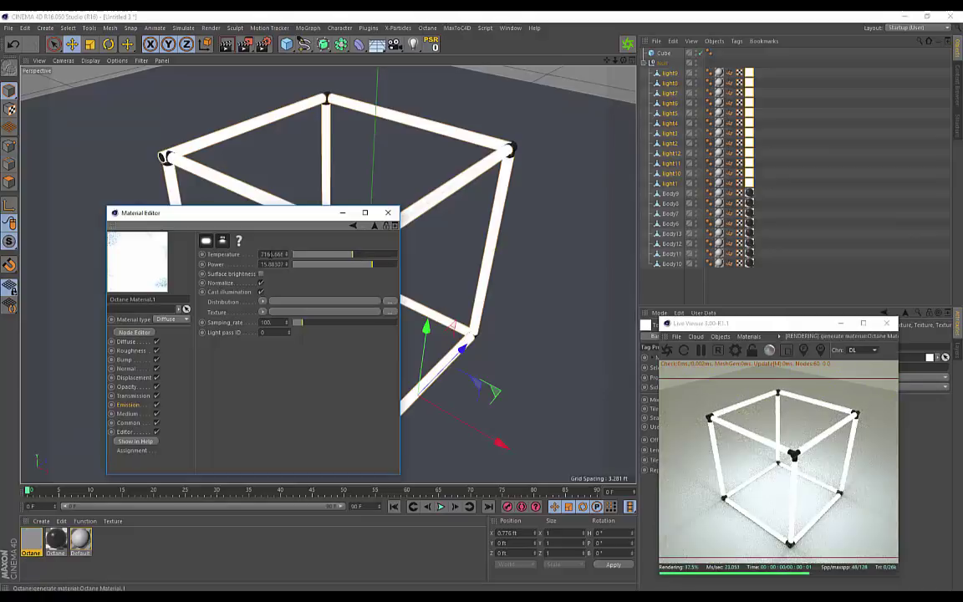
Set the blackbody emission temperature to 6500.
text(6567)
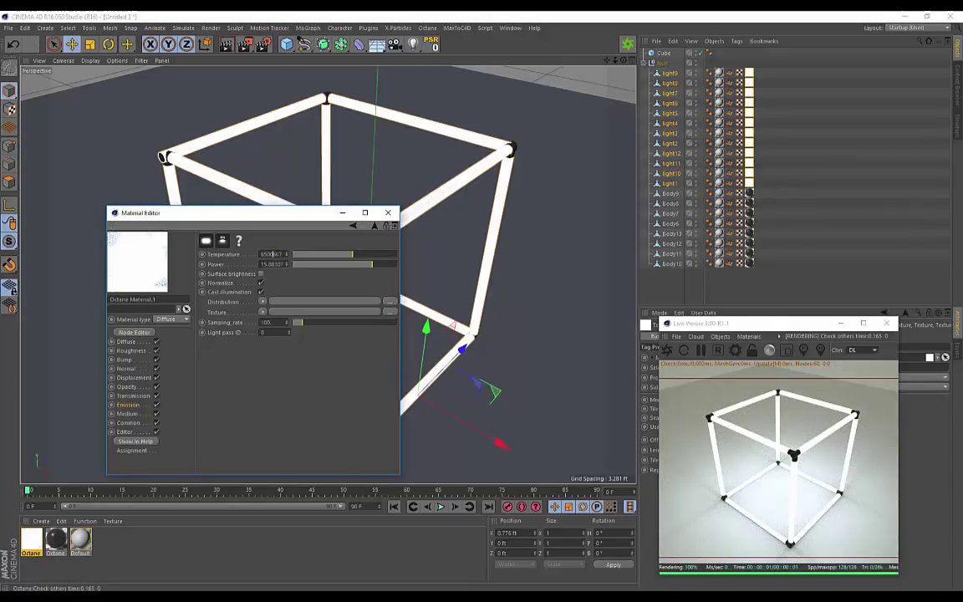
drag(260, 254, 348, 255)
text(6500)
key(Return)
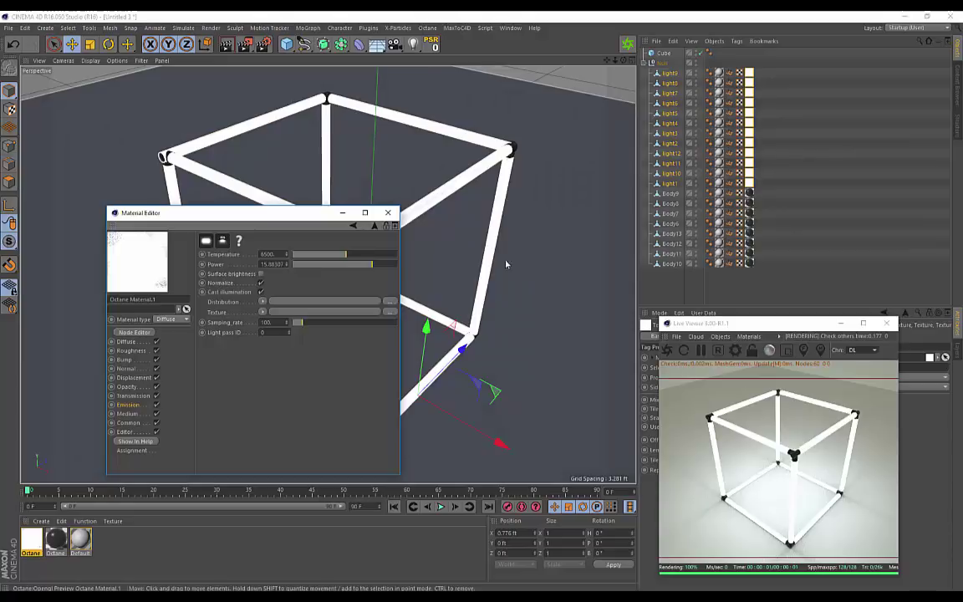
Select the Null group and scale the whole tube-frame cube down and partly back up, with the material editor moved clear.
alt+drag(467, 236, 494, 234)
click(664, 63)
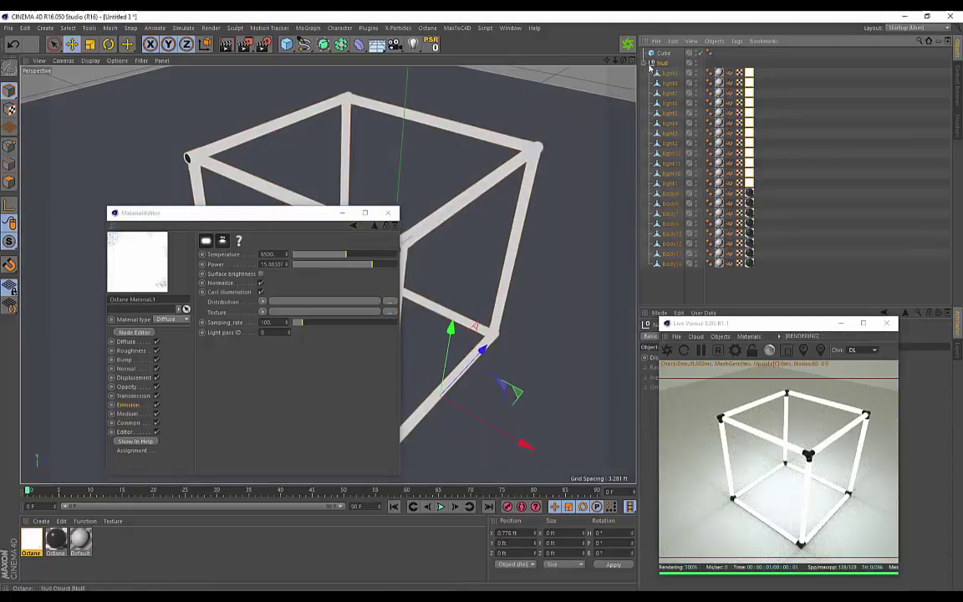
drag(318, 212, 198, 284)
key(t)
drag(497, 199, 456, 333)
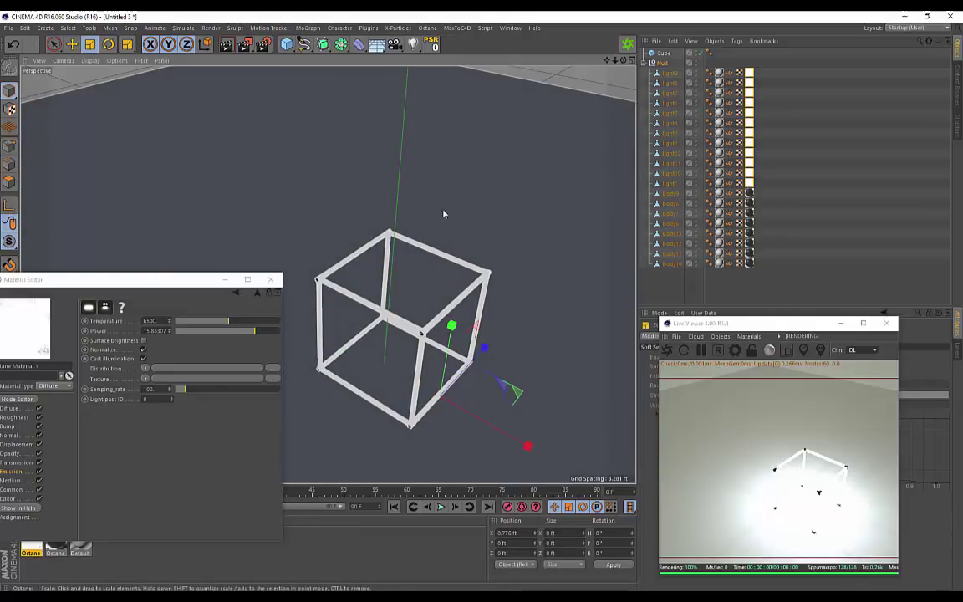
drag(466, 211, 636, 276)
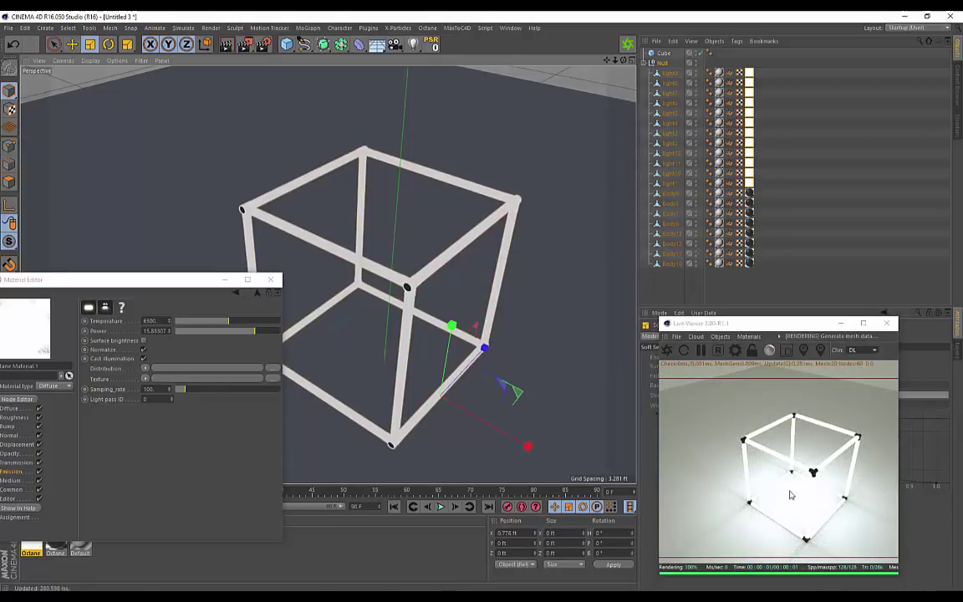
drag(477, 155, 516, 147)
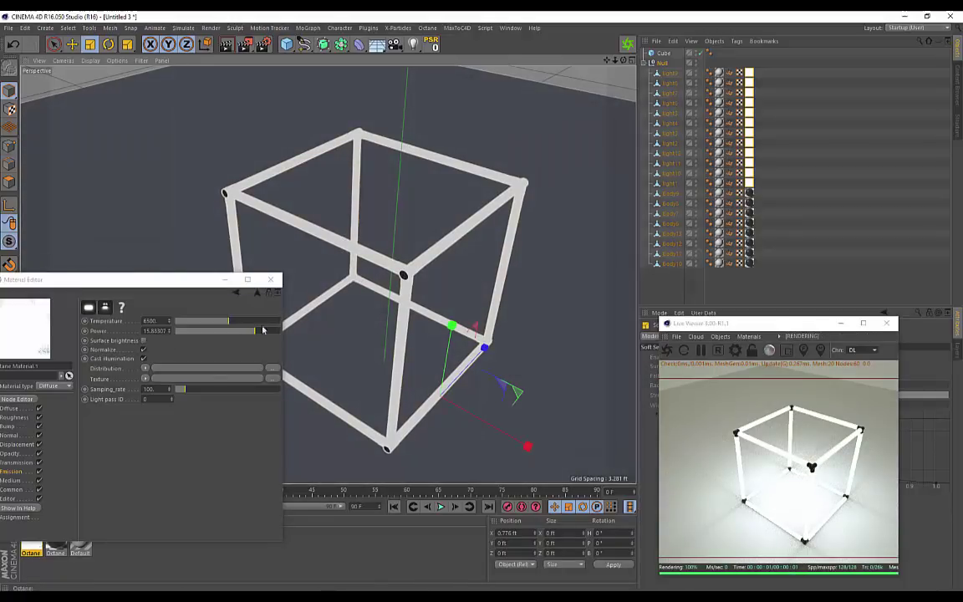
Enable Surface brightness for the blackbody emission and raise its power to about 323.1, rescaling the frame to compare the light.
click(143, 342)
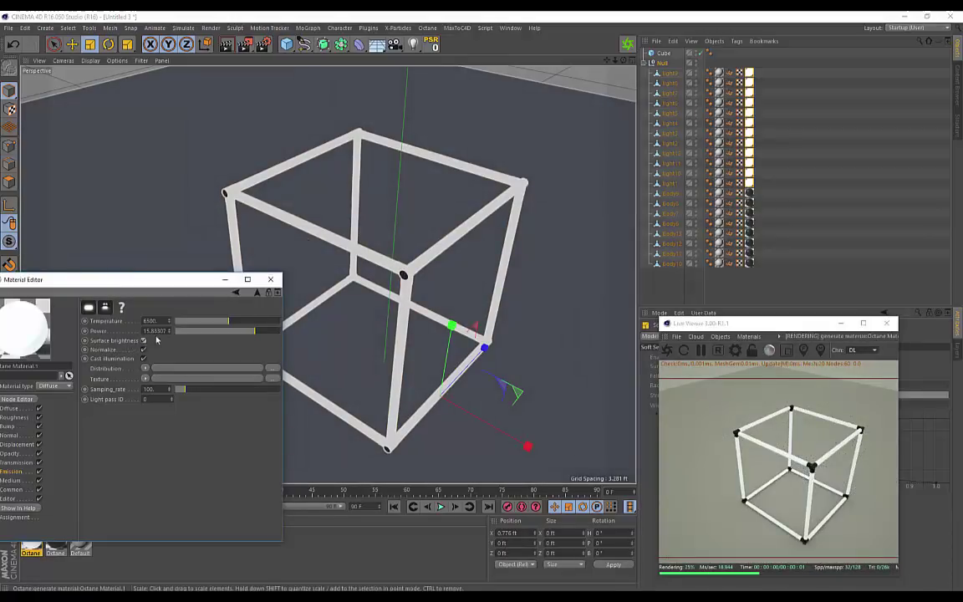
drag(477, 273, 308, 355)
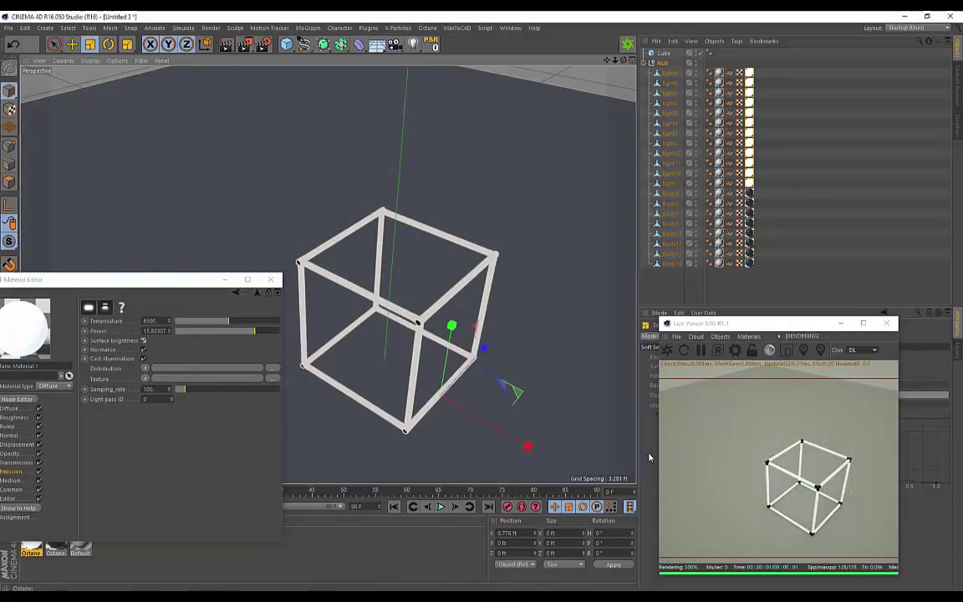
drag(256, 333, 279, 333)
drag(514, 248, 489, 250)
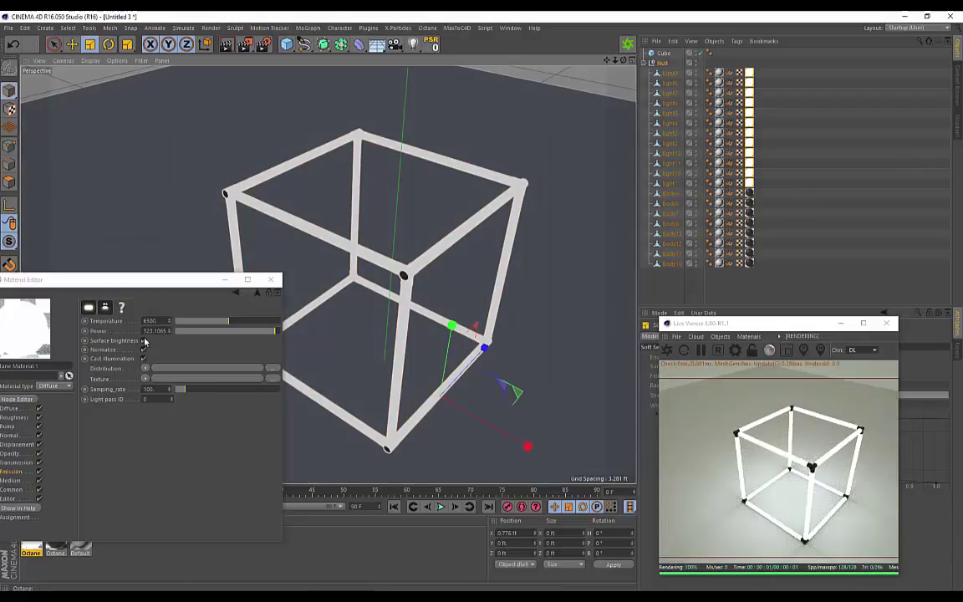
Scale the cube frame down and partly back up to test its brightness, and toggle the emission's Cast illumination option.
drag(548, 252, 430, 311)
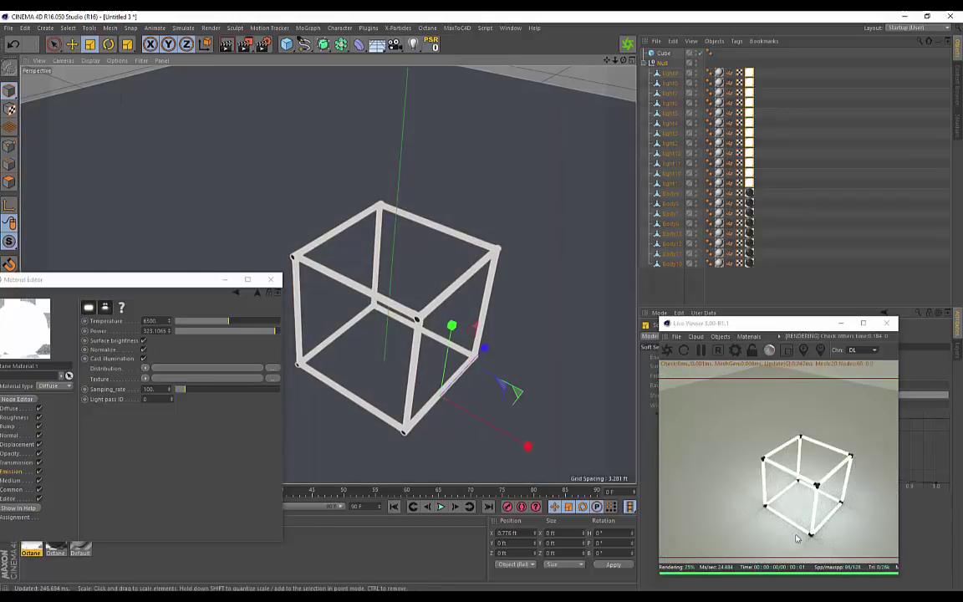
click(452, 325)
drag(513, 288, 595, 252)
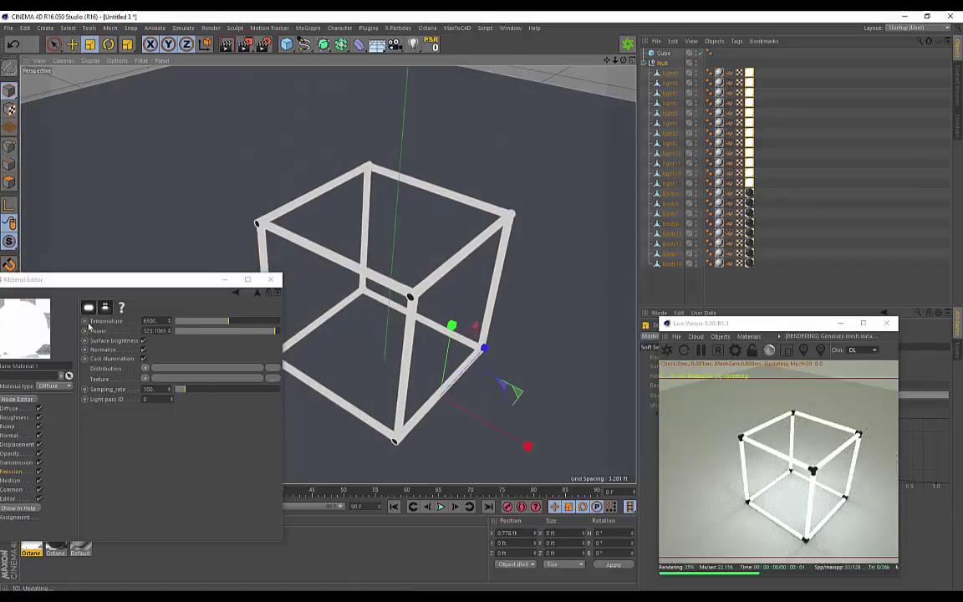
click(143, 359)
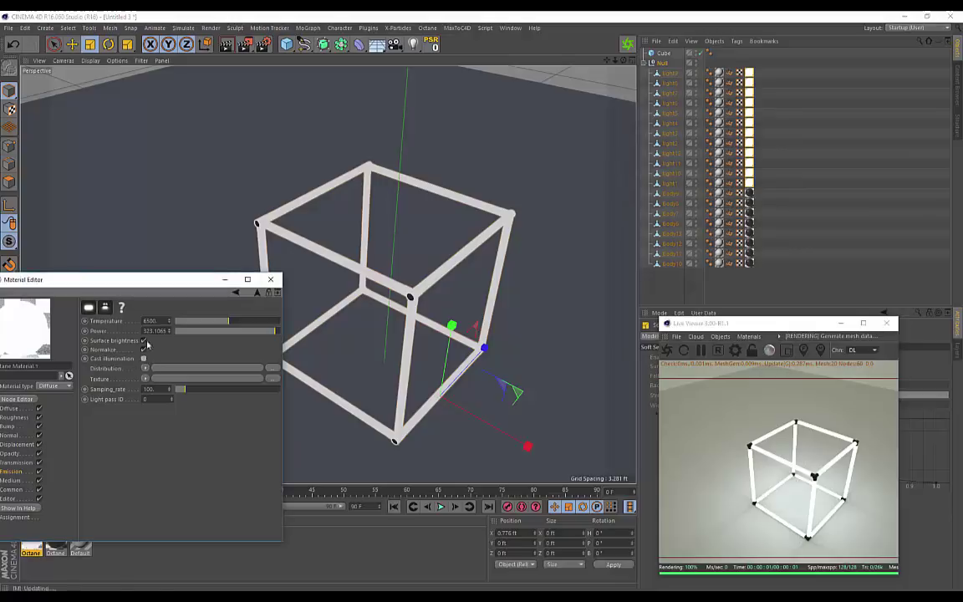
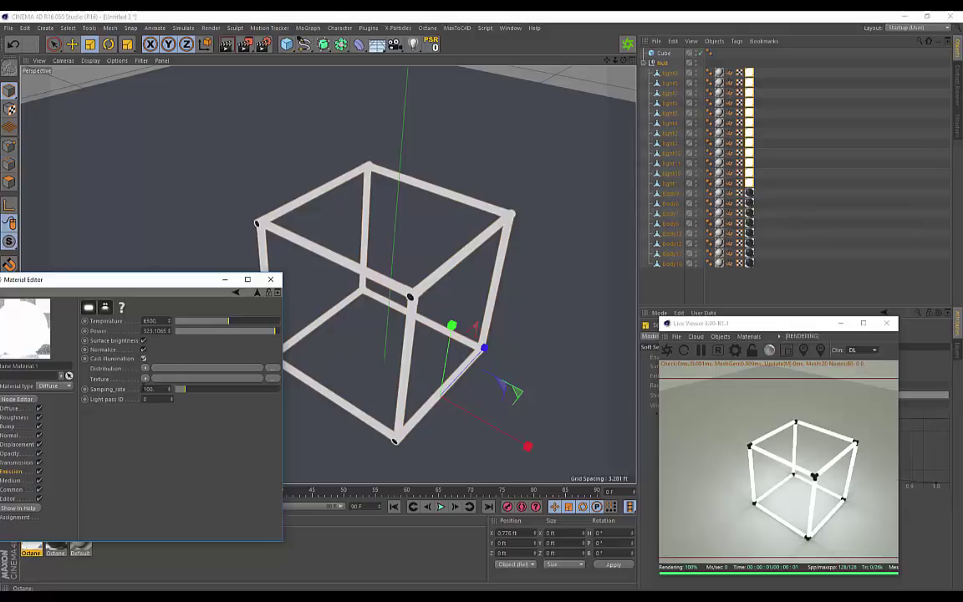
Load the C4doctane RgbSpectrum shader into the blackbody emission's Texture slot and open the shader's settings.
click(145, 378)
mouse_move(165, 299)
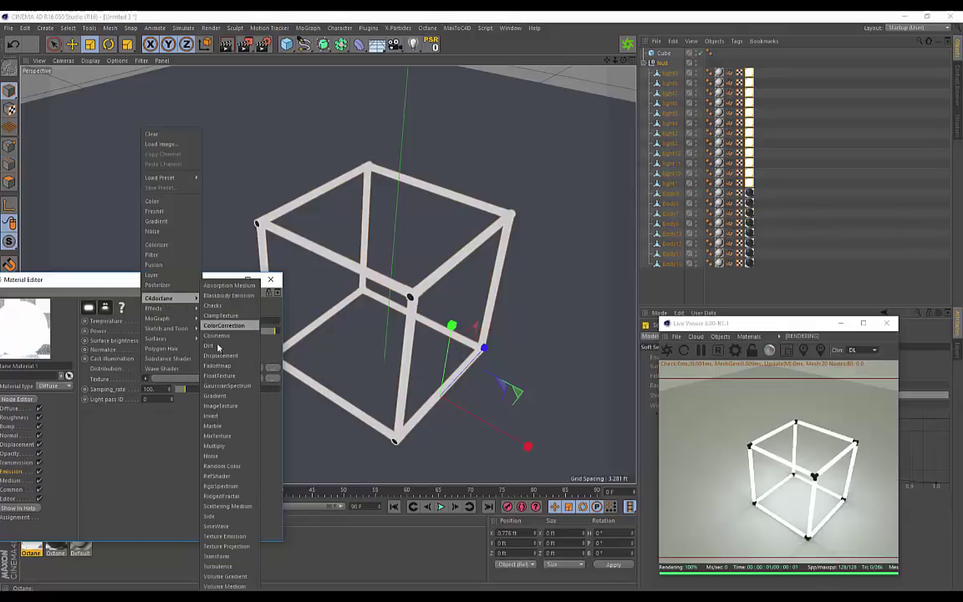
click(223, 488)
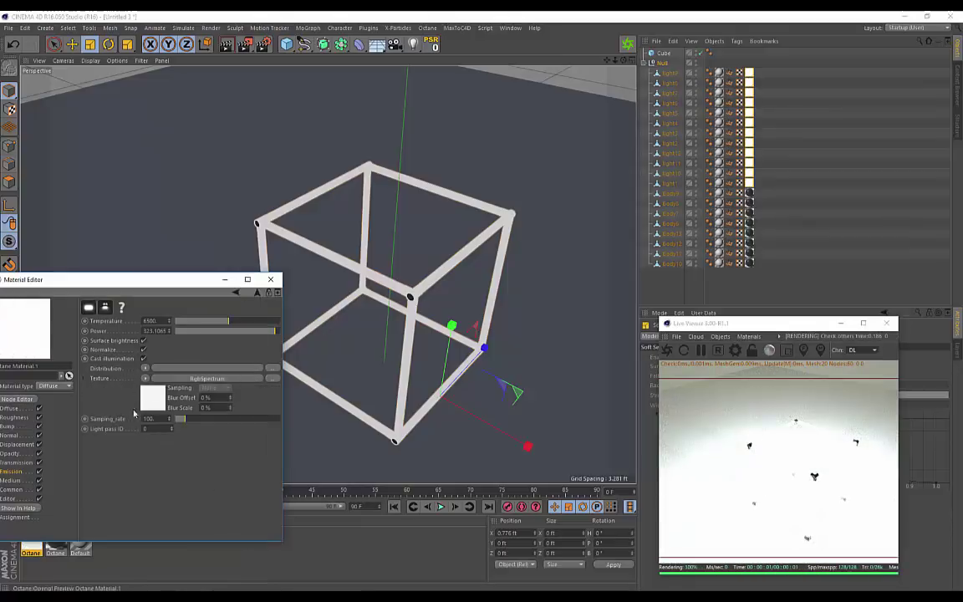
click(153, 399)
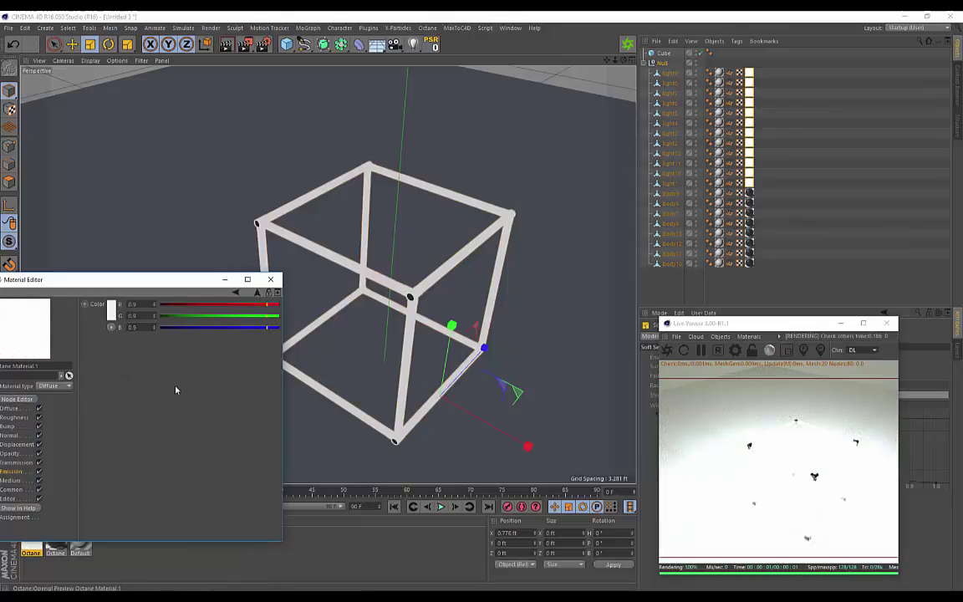
Set the RgbSpectrum color to yellow with hue 58°, saturation 74.38% and value 71.43%.
click(112, 311)
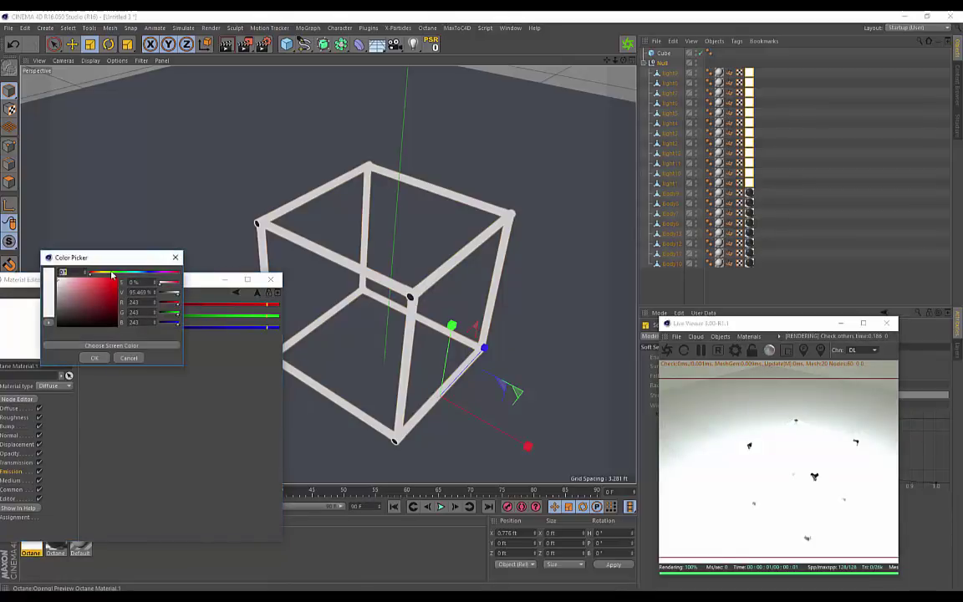
drag(102, 275, 105, 276)
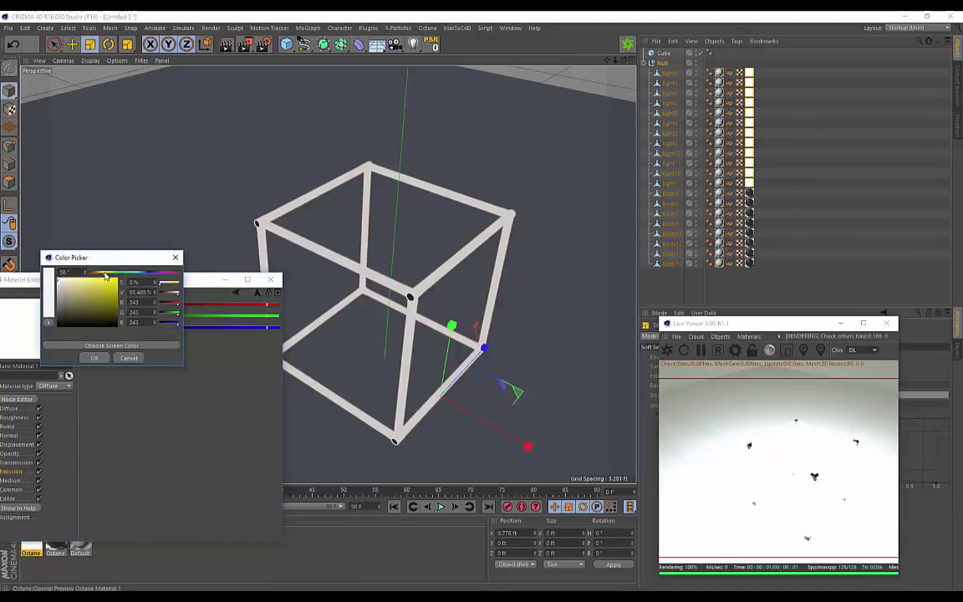
click(100, 295)
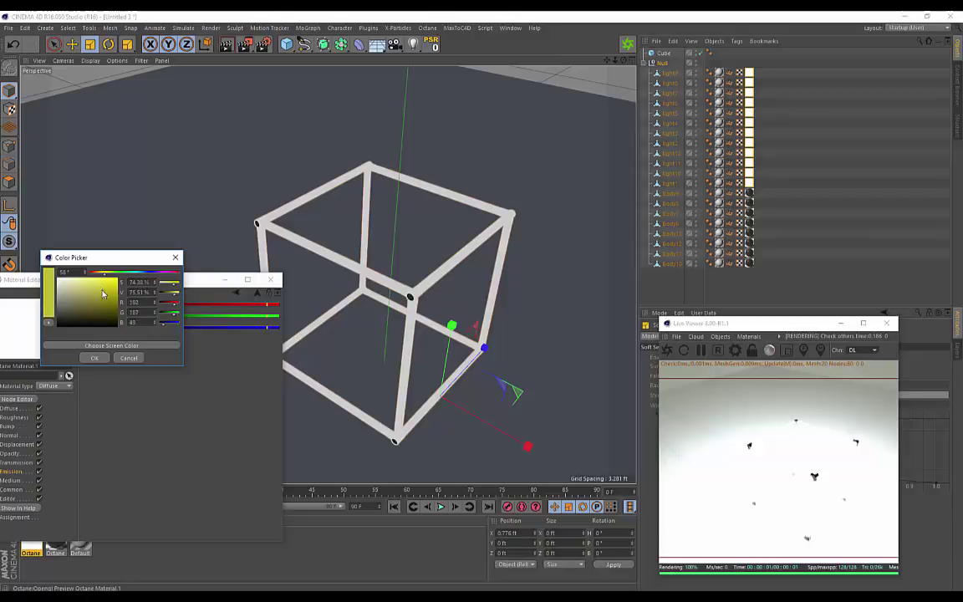
drag(95, 261, 165, 382)
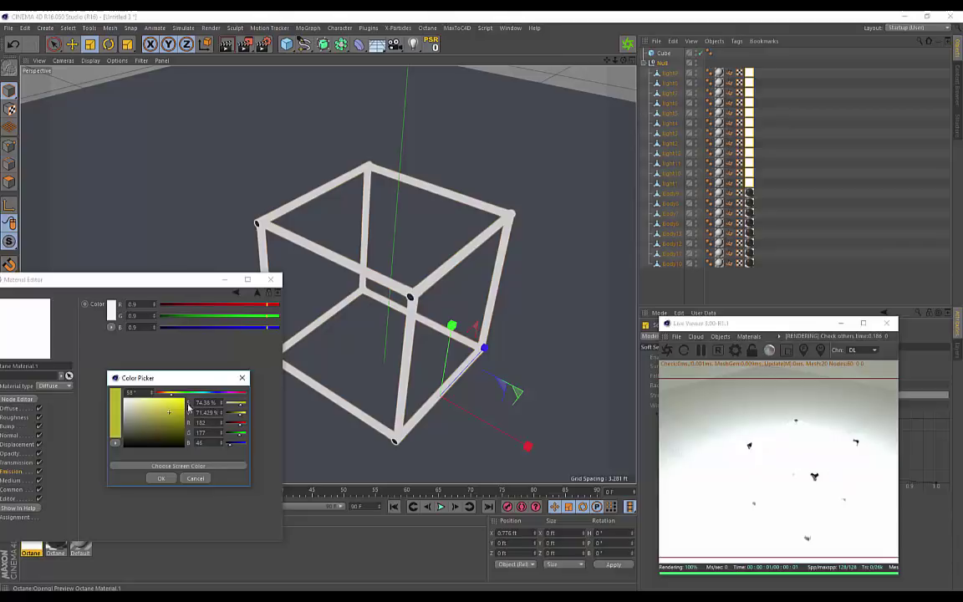
click(161, 478)
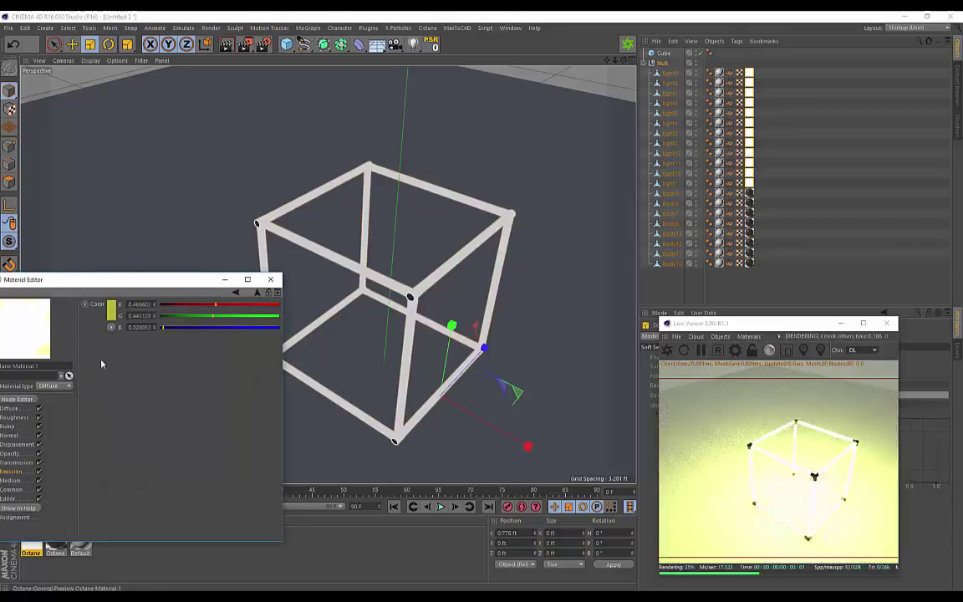
Return to the Blackbody Emission settings and lower the power to about 21.47.
drag(100, 281, 131, 287)
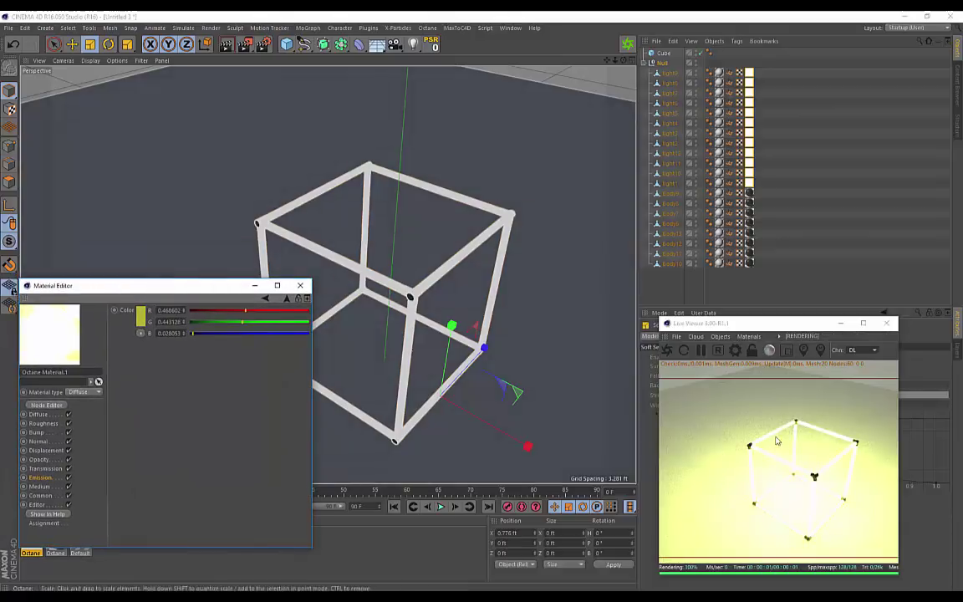
click(265, 298)
mouse_move(304, 339)
mouse_down()
mouse_move(276, 339)
mouse_move(287, 339)
mouse_up()
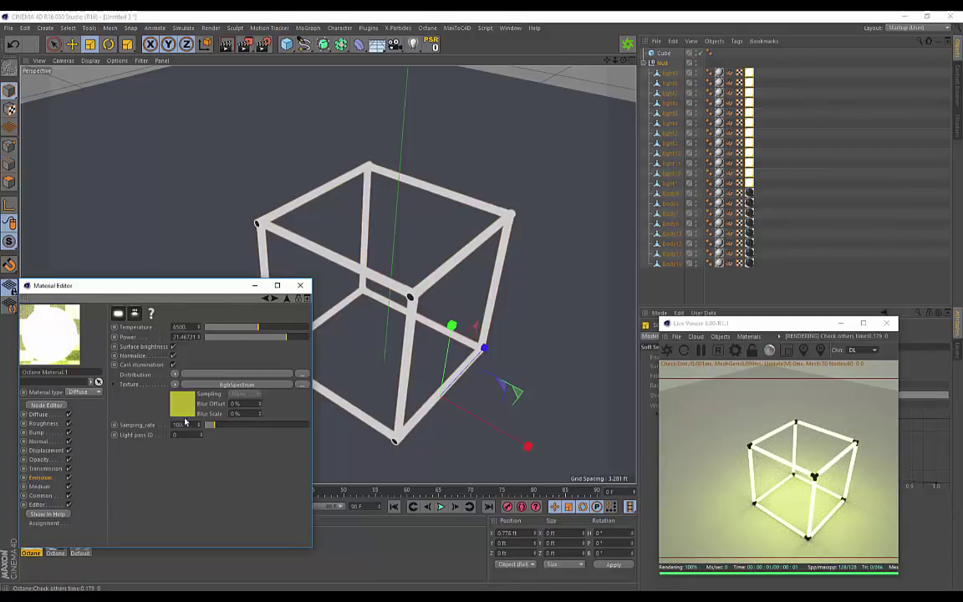
Change the RgbSpectrum hue to turquoise green, giving RGB of about 0.03, 0.47 and 0.29.
click(174, 407)
click(140, 318)
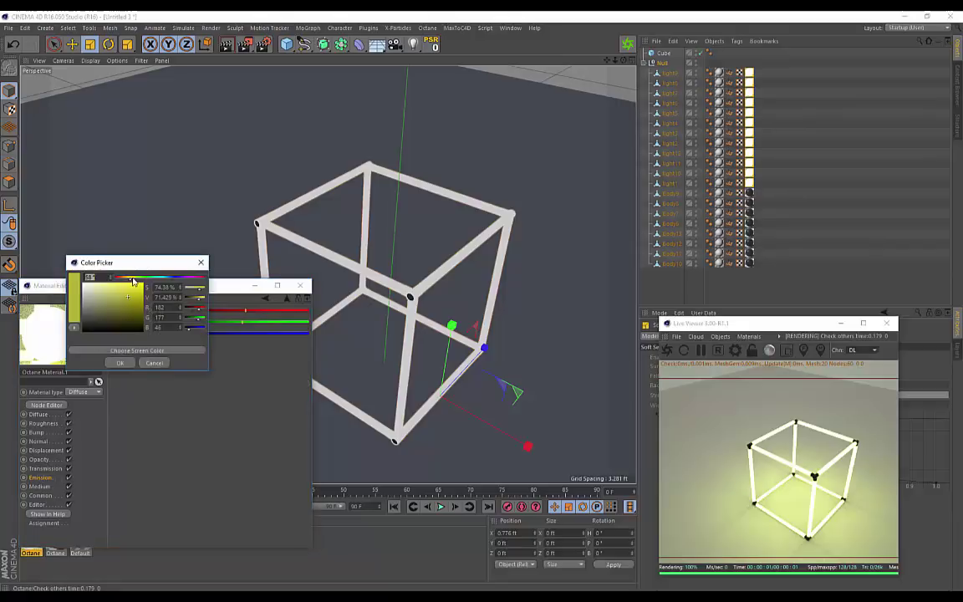
drag(133, 280, 154, 284)
click(119, 363)
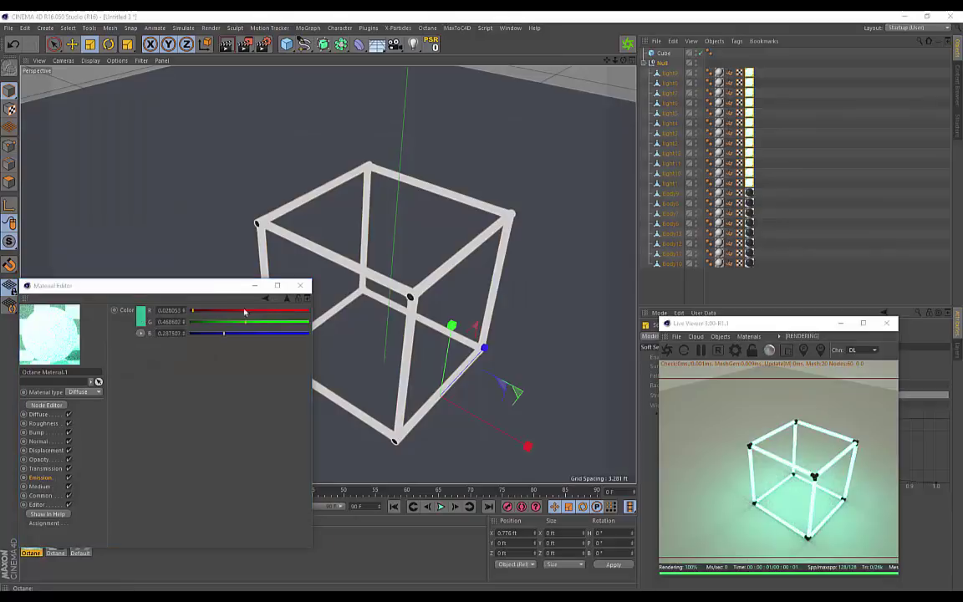
Change the RgbSpectrum color to deep blue with hue 249°, giving RGB of about 0.03, 0.01 and 0.55.
click(141, 314)
click(181, 278)
click(137, 292)
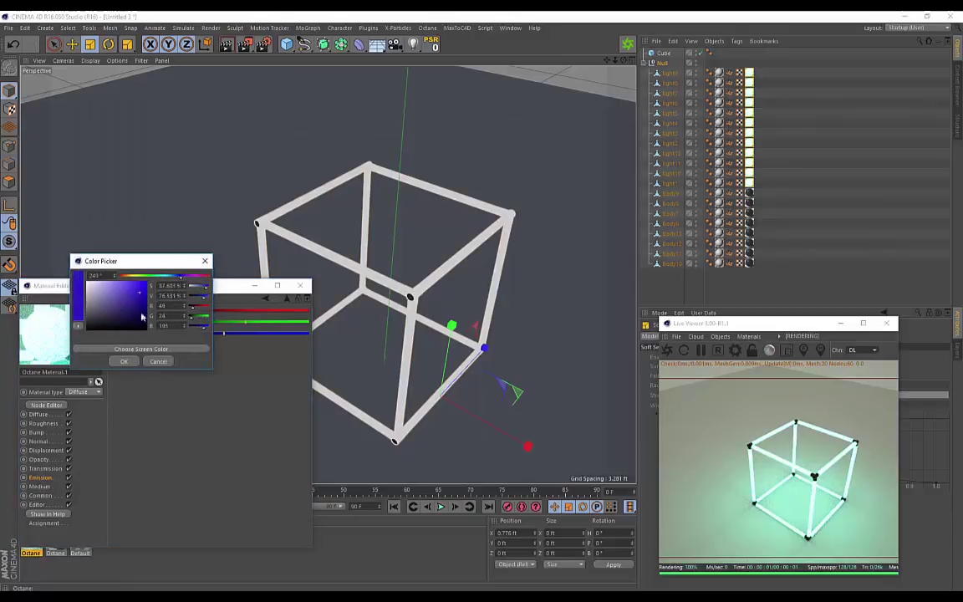
click(128, 362)
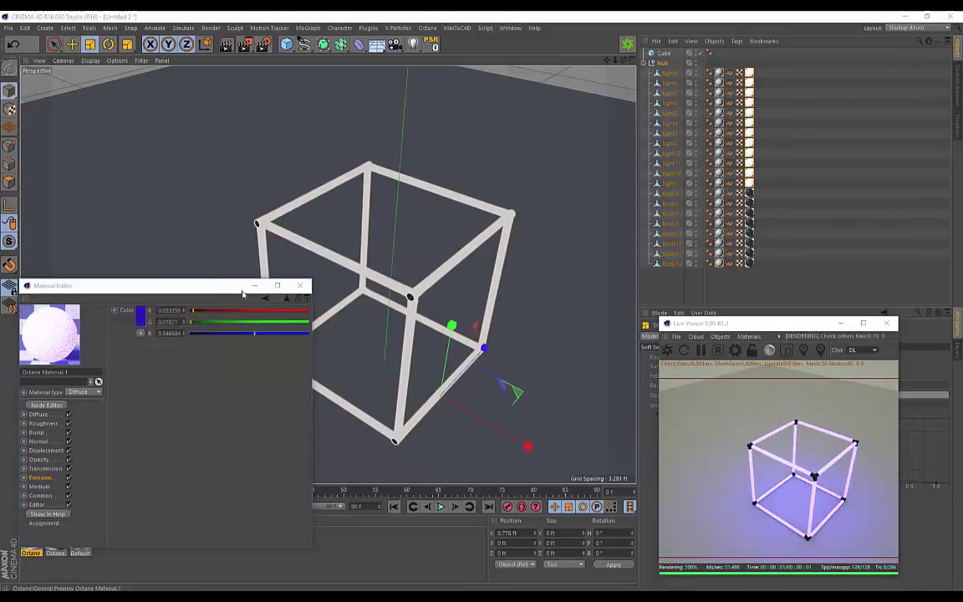
Change the RgbSpectrum color to crimson red, giving RGB of about 0.55, 0.01 and 0.03.
click(141, 314)
click(206, 285)
click(122, 368)
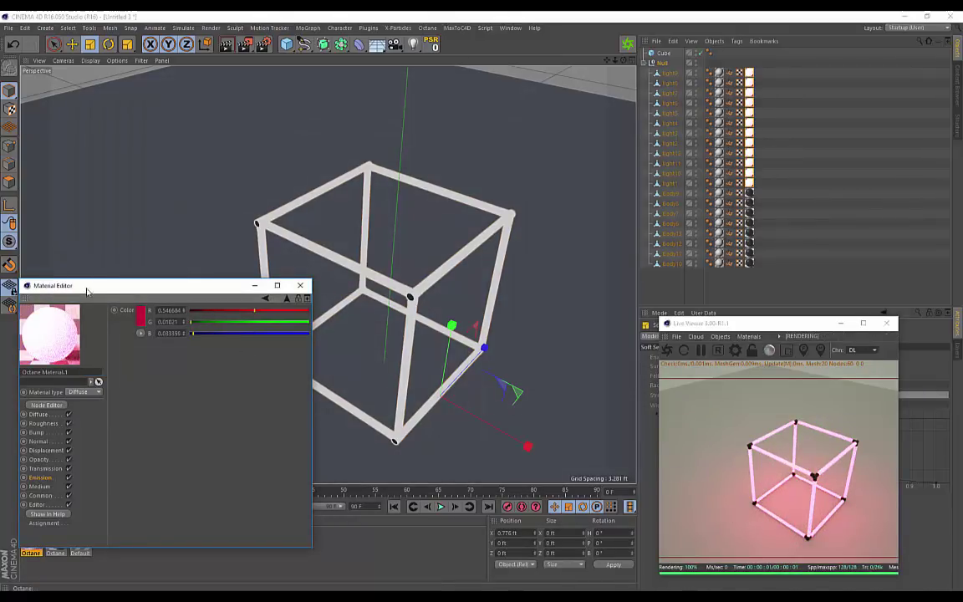
Set the RgbSpectrum color to lime green with hue 88°, giving RGB of about 0.18, 0.55 and 0.01.
click(140, 319)
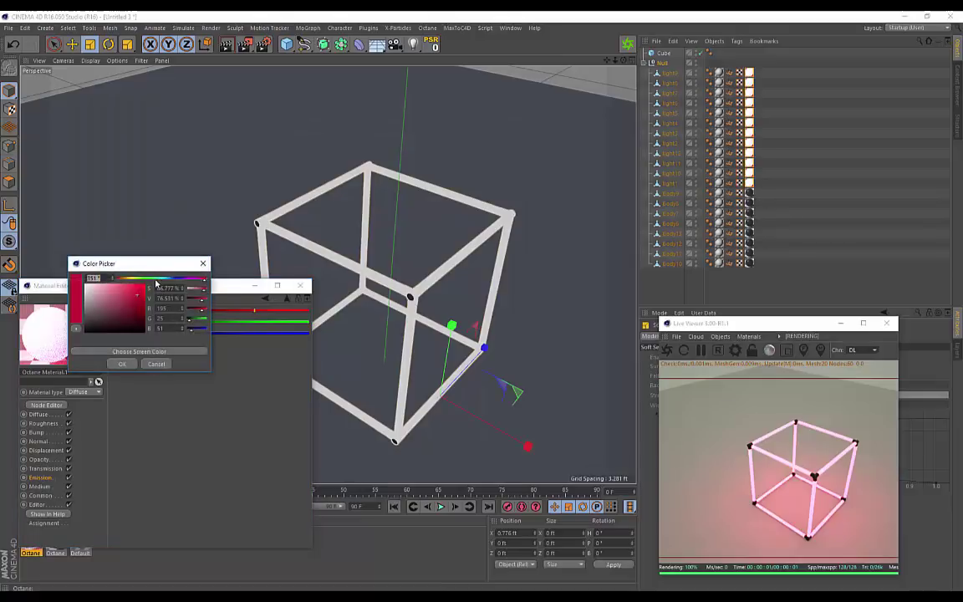
drag(155, 284, 140, 286)
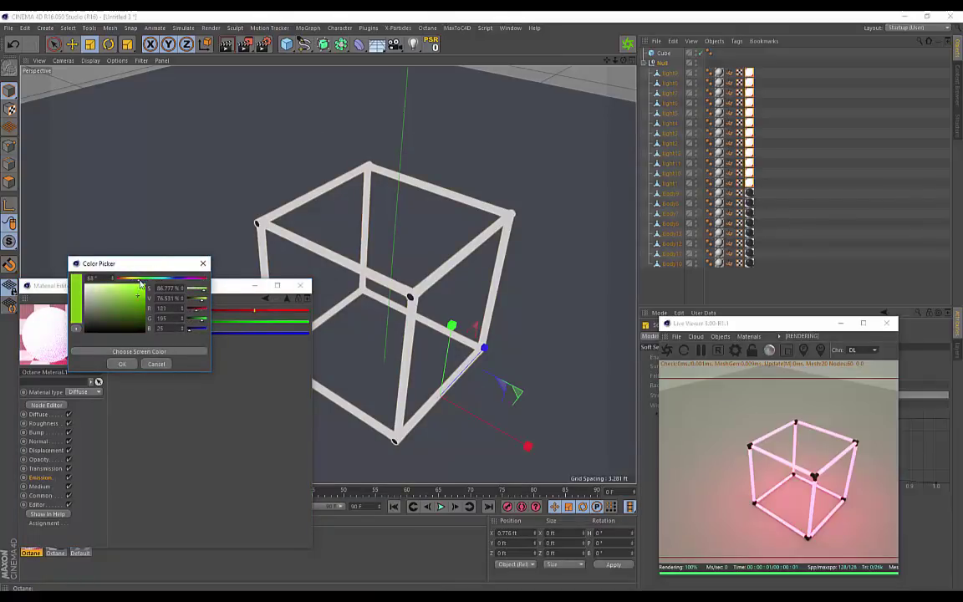
click(124, 364)
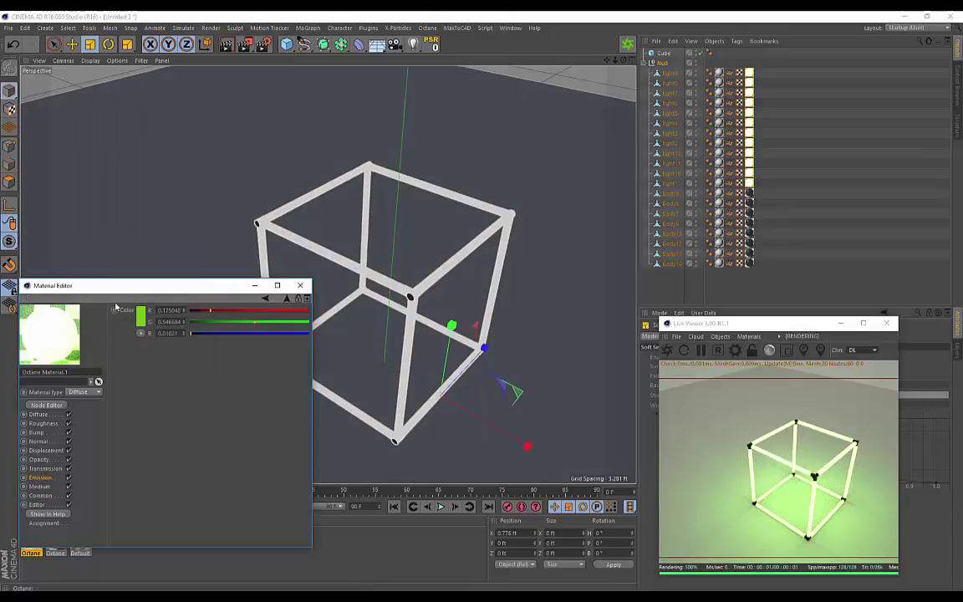
Return to the blackbody emission, load the C4doctane RgbSpectrum shader into its Distribution slot and open the shader's settings.
click(265, 299)
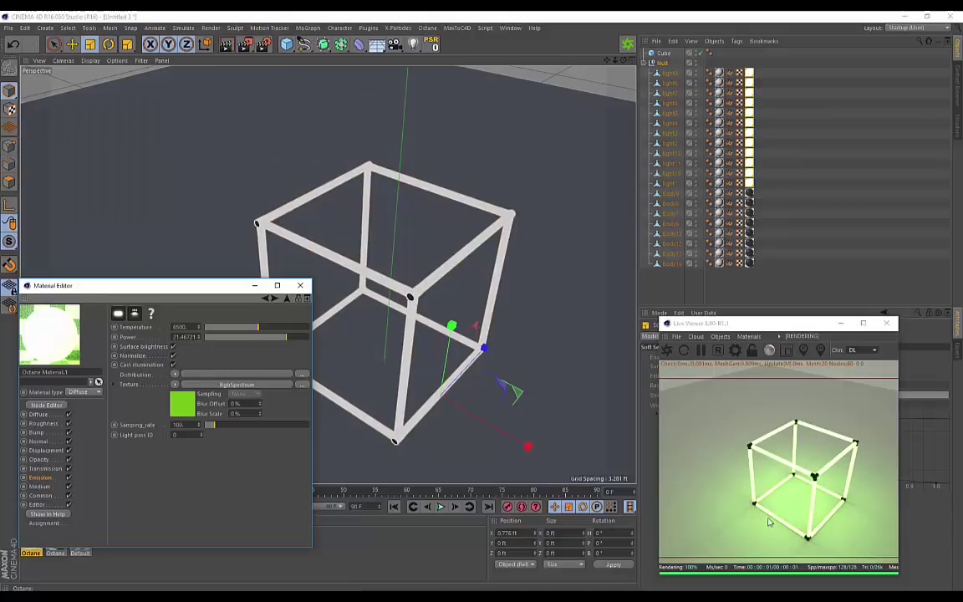
click(174, 376)
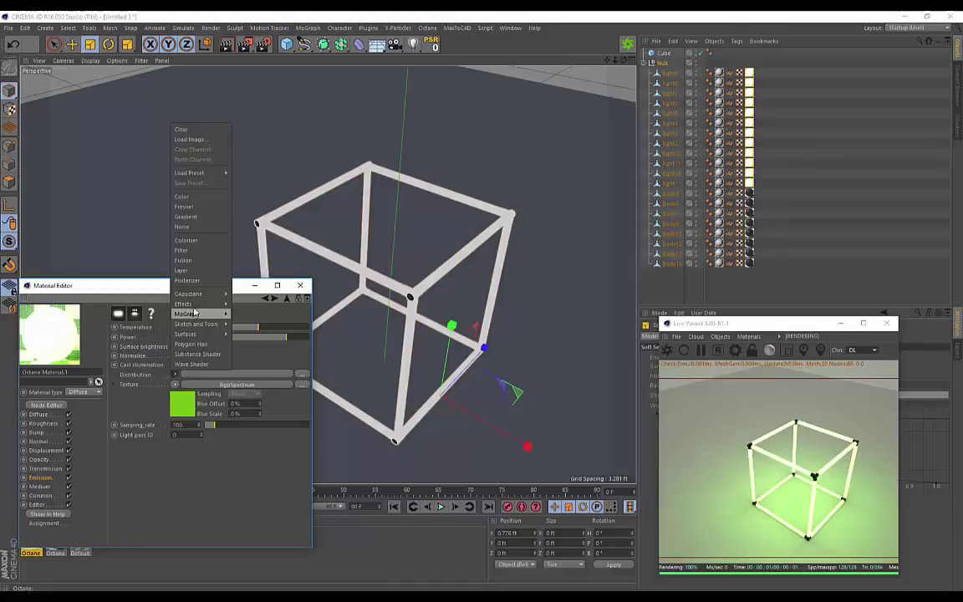
mouse_move(200, 294)
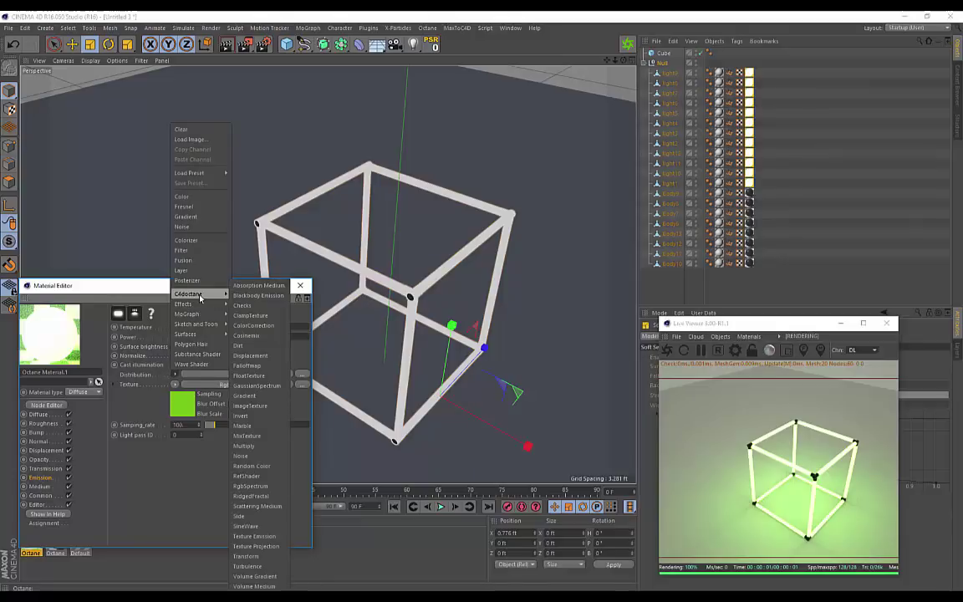
click(250, 486)
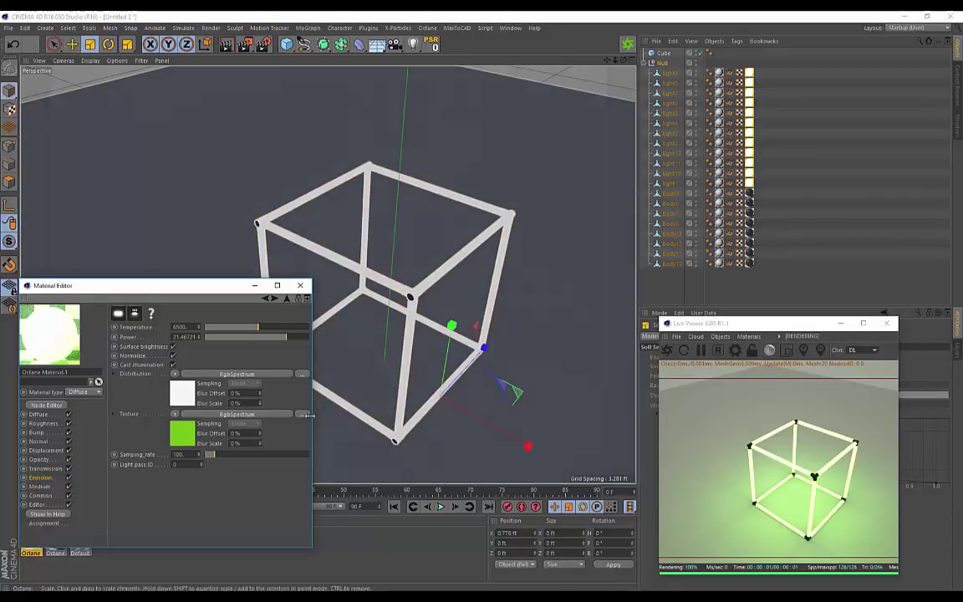
click(189, 393)
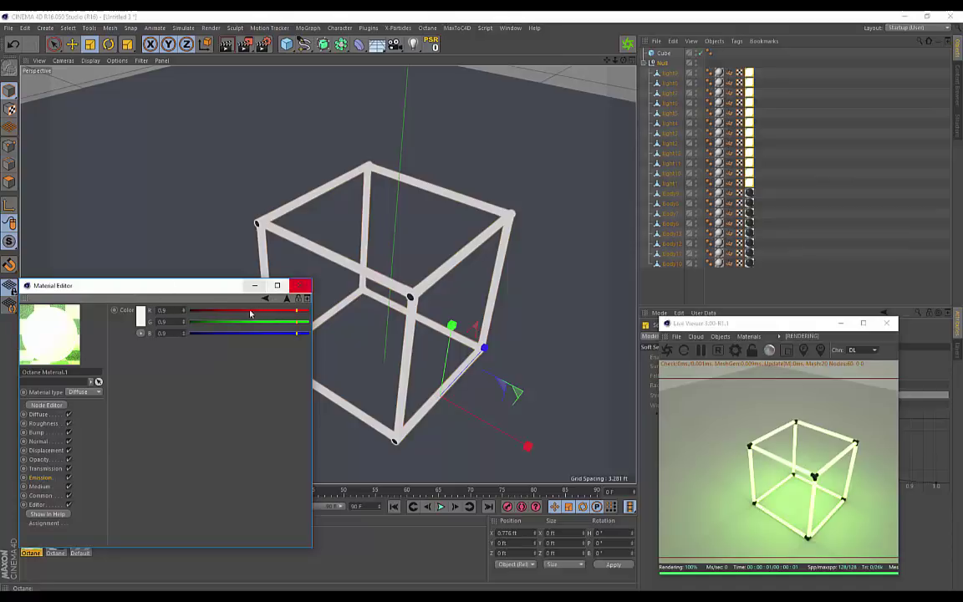
Set the Distribution color to green with hue 101°, giving RGB of about 0.14, 0.61 and 0.04.
click(141, 316)
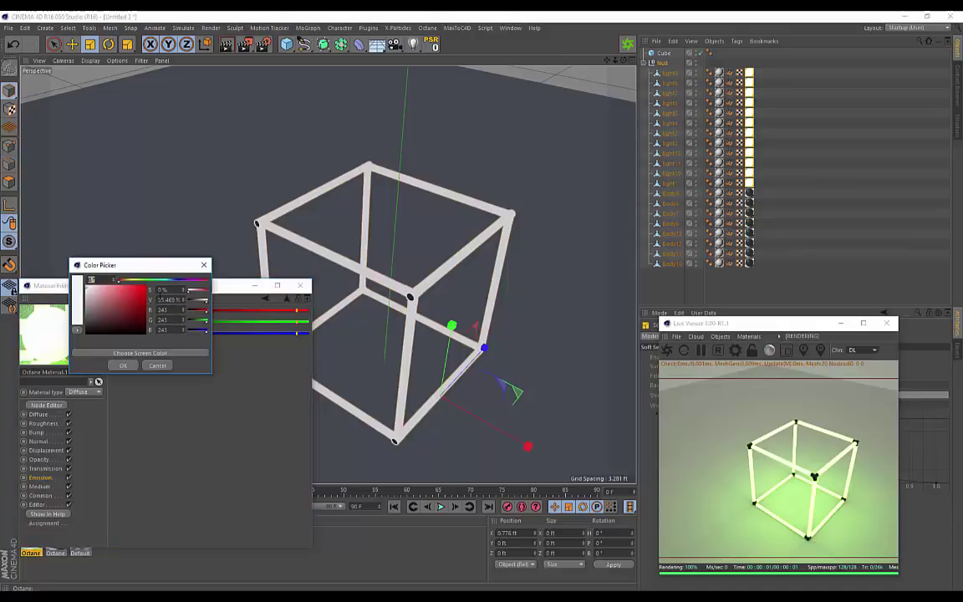
drag(122, 284, 152, 286)
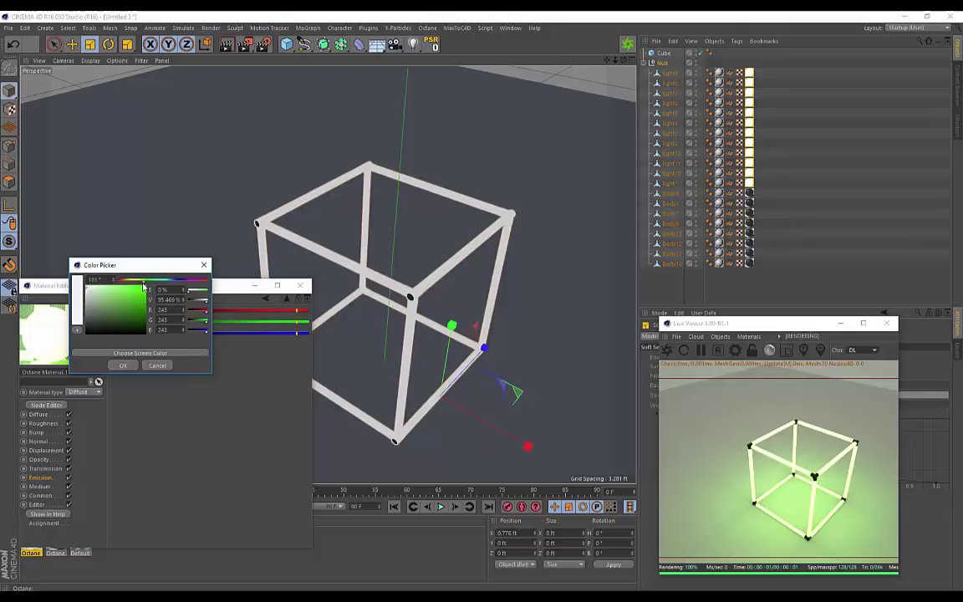
click(128, 298)
click(122, 366)
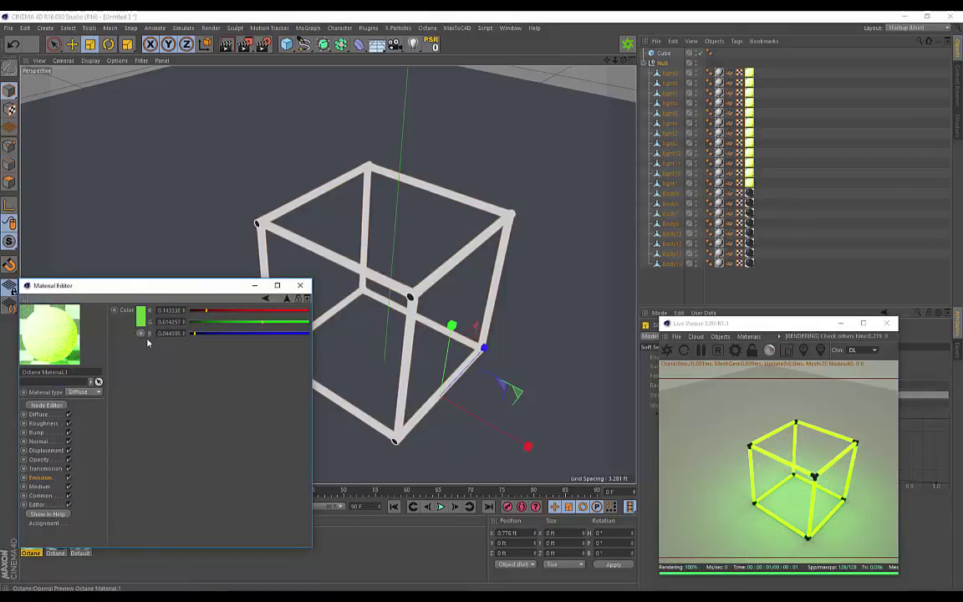
Soften the Distribution color to a pale green with RGB of about 0.26, 0.51 and 0.18, and return to the blackbody emission settings.
click(141, 316)
click(111, 302)
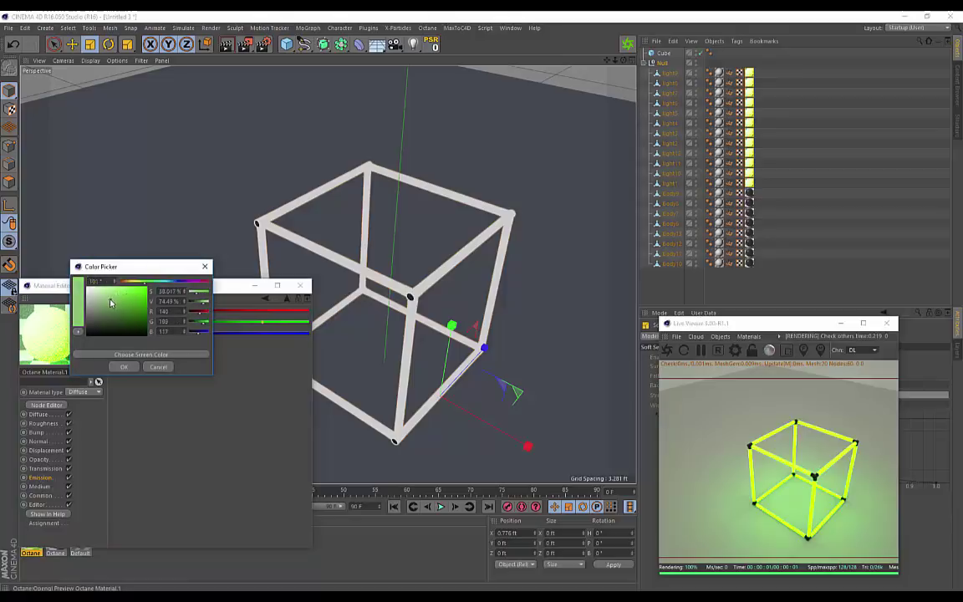
click(126, 368)
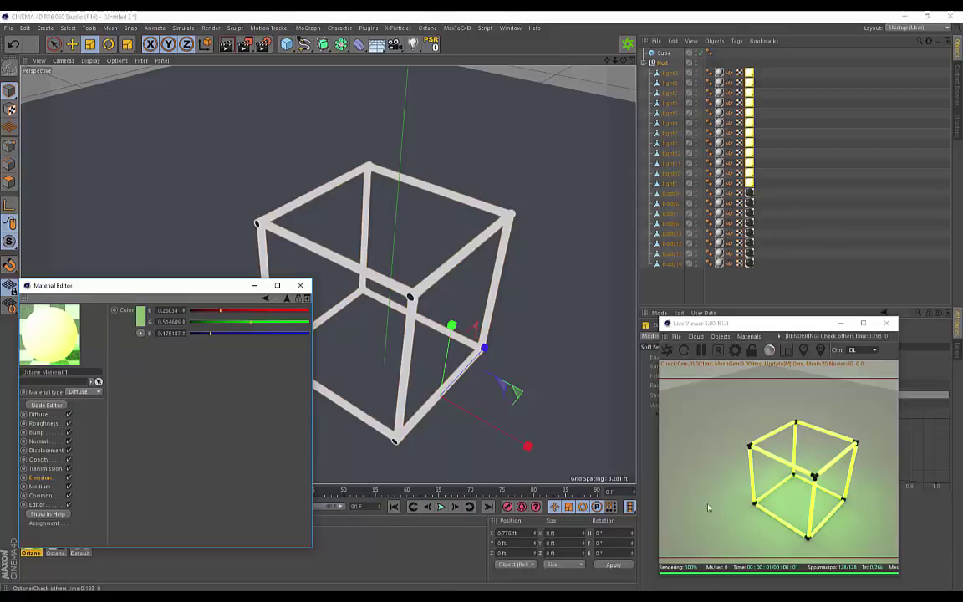
drag(157, 292, 179, 292)
click(287, 298)
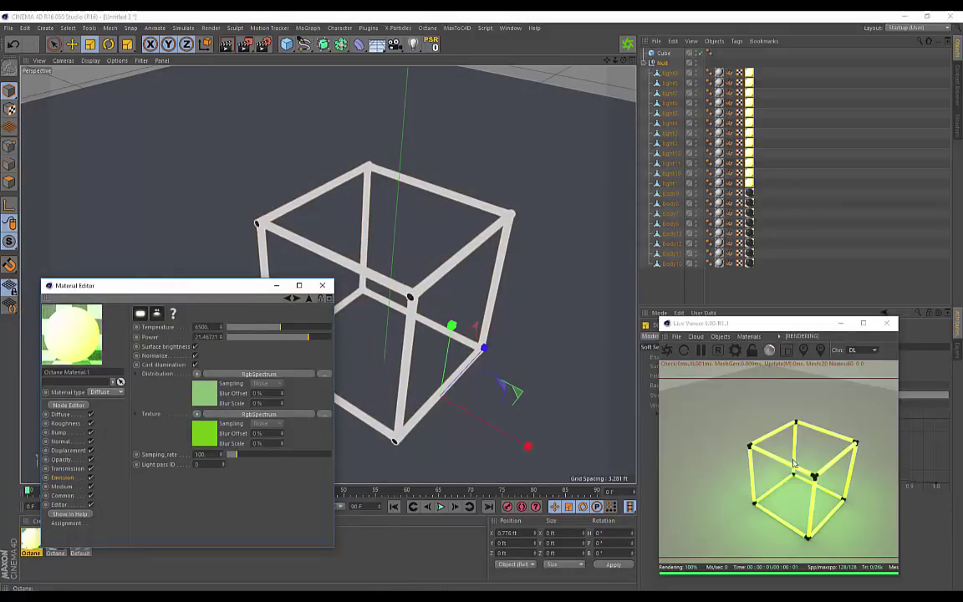
Enlarge the Live Viewer and frame the tube cube closer from a lower angle.
drag(769, 322, 708, 221)
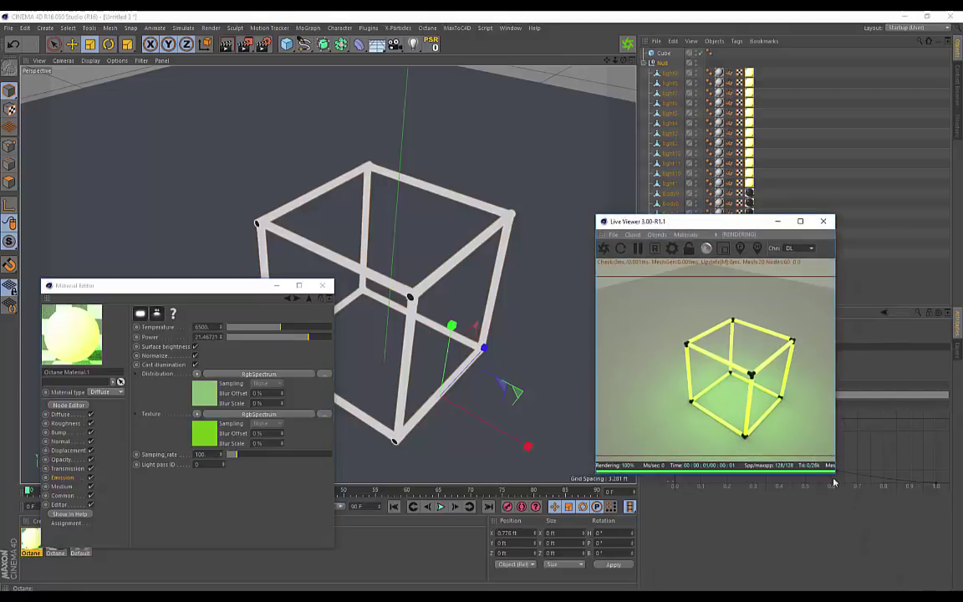
drag(838, 477, 962, 584)
scroll(496, 296, up, 1)
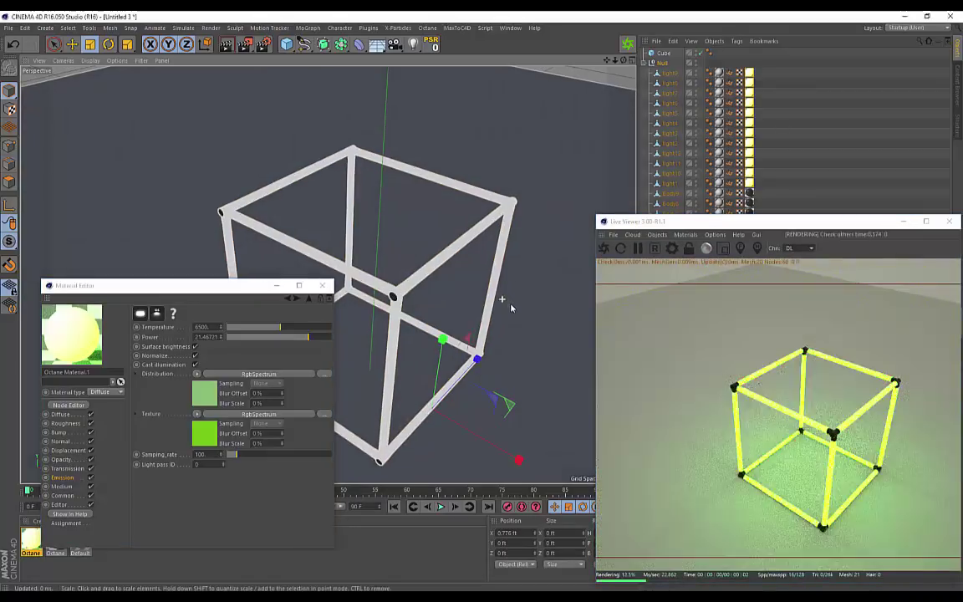
alt+drag(511, 247, 520, 259)
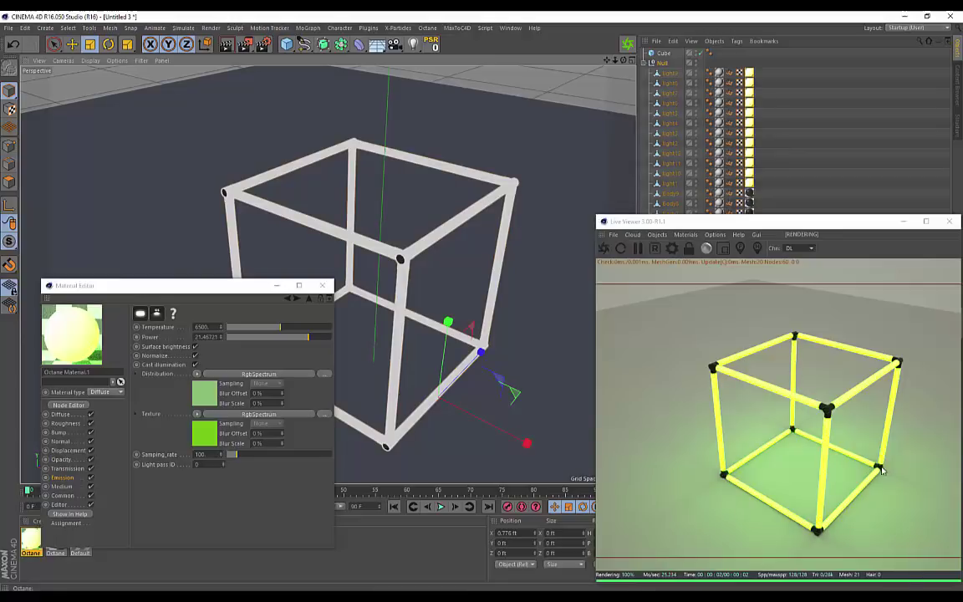
Create a new C4doctane Octane material and assign it to the Cube used as the floor.
drag(234, 291, 291, 232)
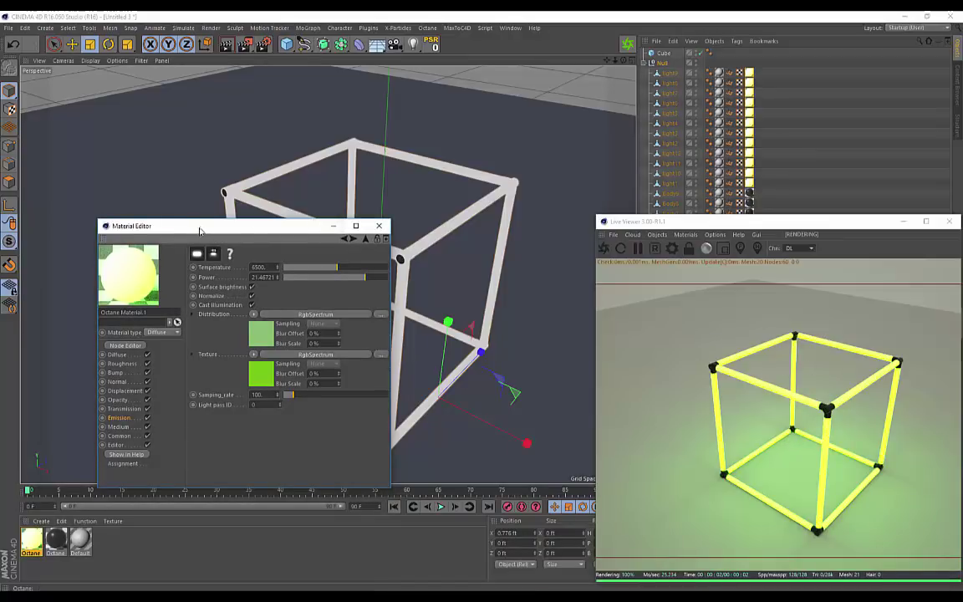
drag(199, 230, 324, 361)
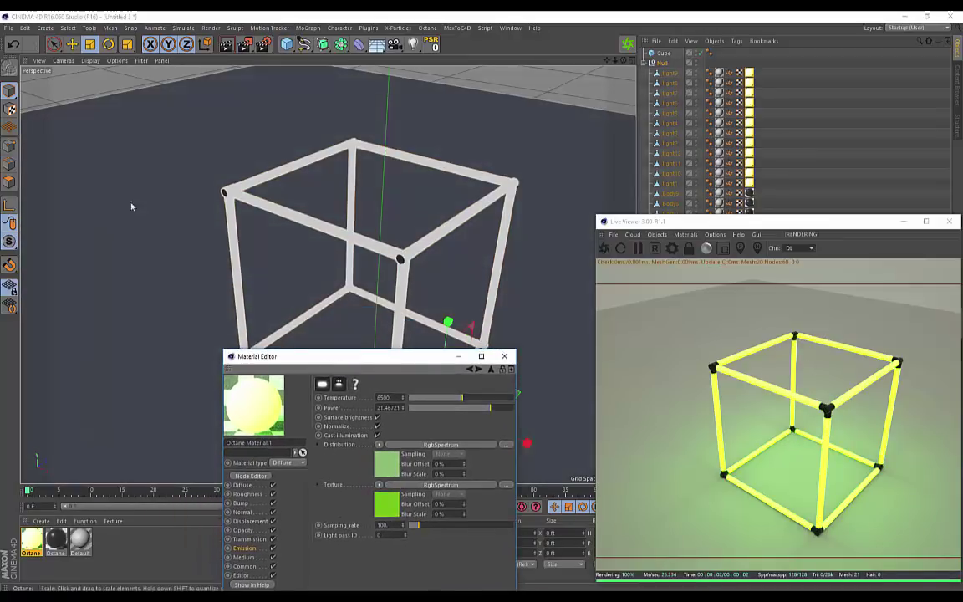
click(45, 523)
mouse_move(53, 449)
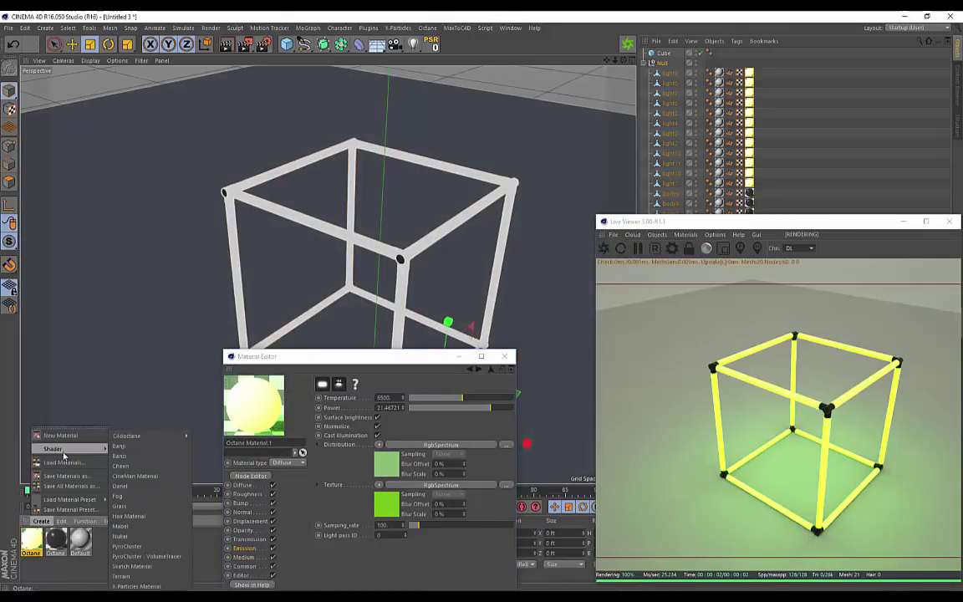
mouse_move(146, 435)
click(214, 437)
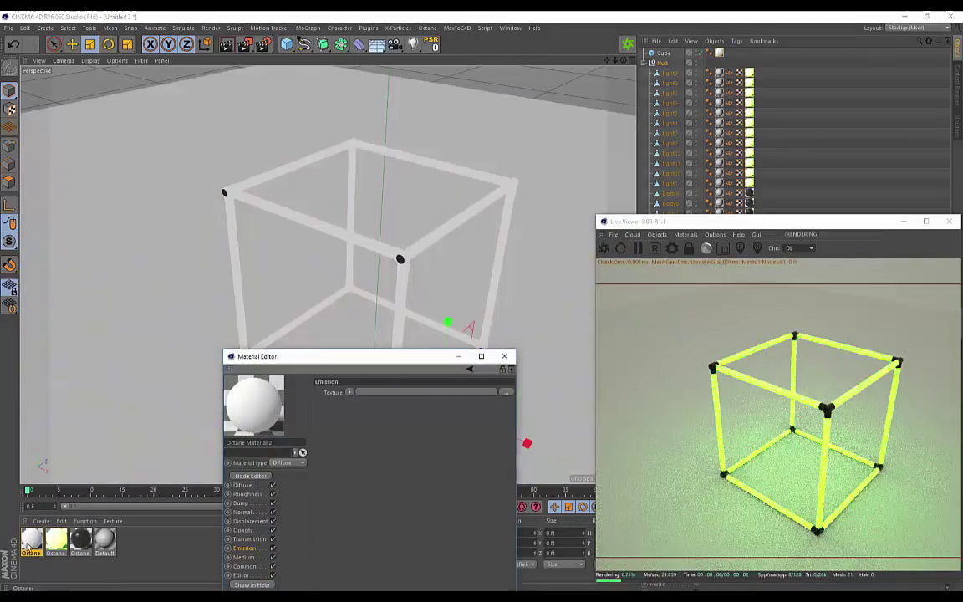
Change the floor material's type to Glossy and set its diffuse color to near-black with RGB of about 0.007 each.
click(285, 463)
click(282, 482)
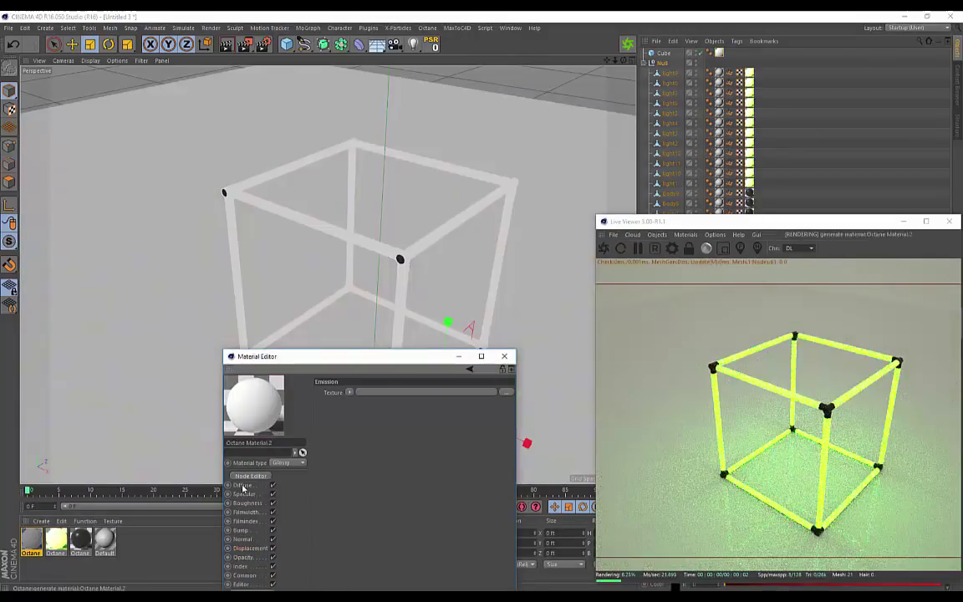
click(349, 400)
drag(320, 384, 286, 410)
click(330, 444)
Raise the floor material's roughness float to about 0.15 and close the Material Editor.
click(248, 502)
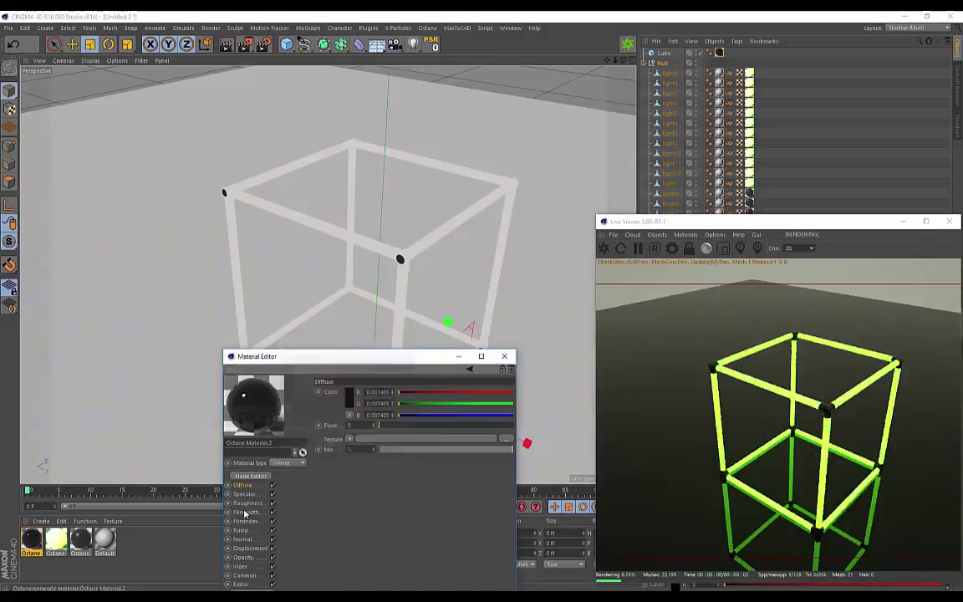
drag(388, 427, 399, 426)
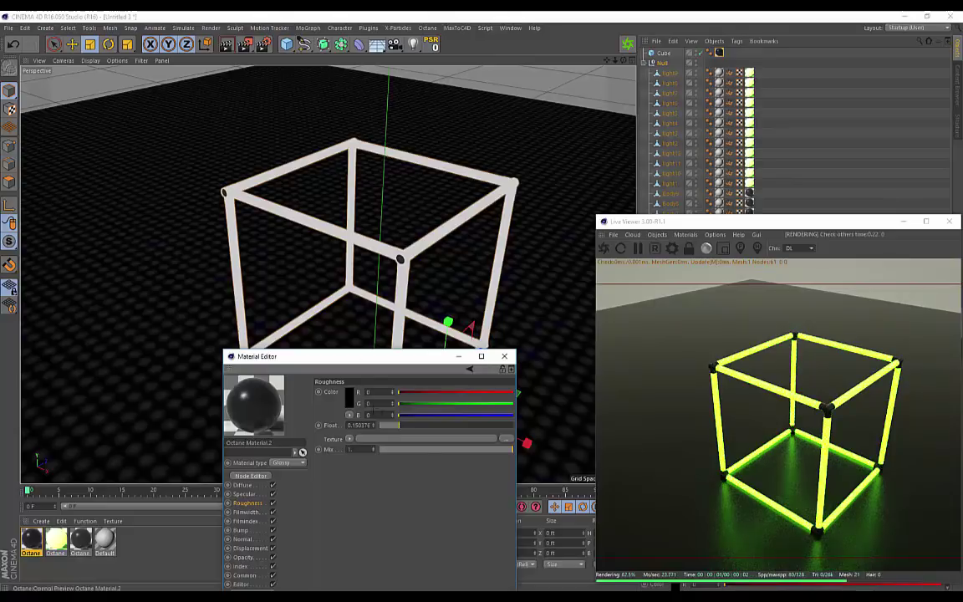
drag(360, 363, 278, 301)
click(421, 296)
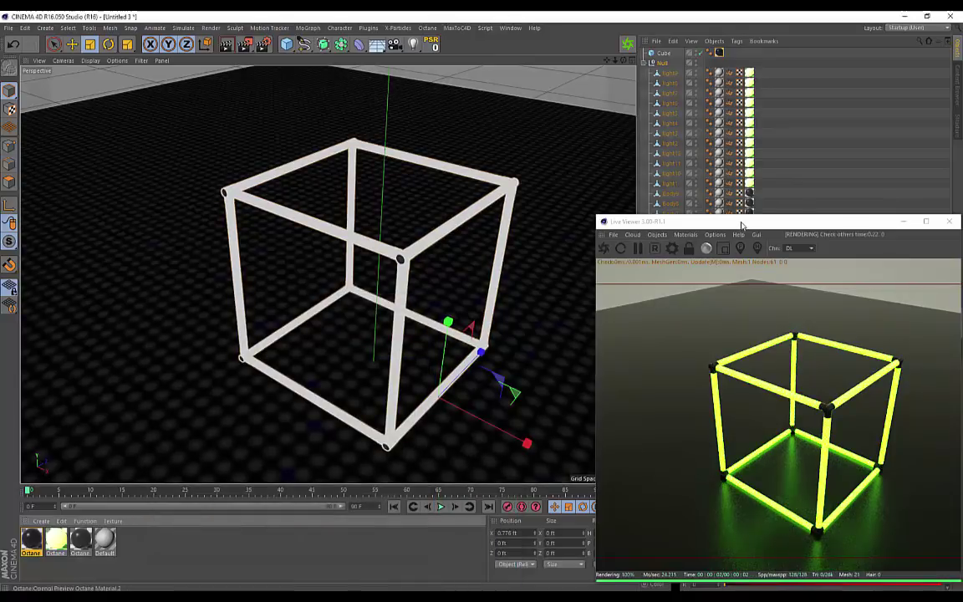
Reposition the Live Viewer, center the tube cube in the frame and add an Octane Camera.
drag(741, 224, 294, 115)
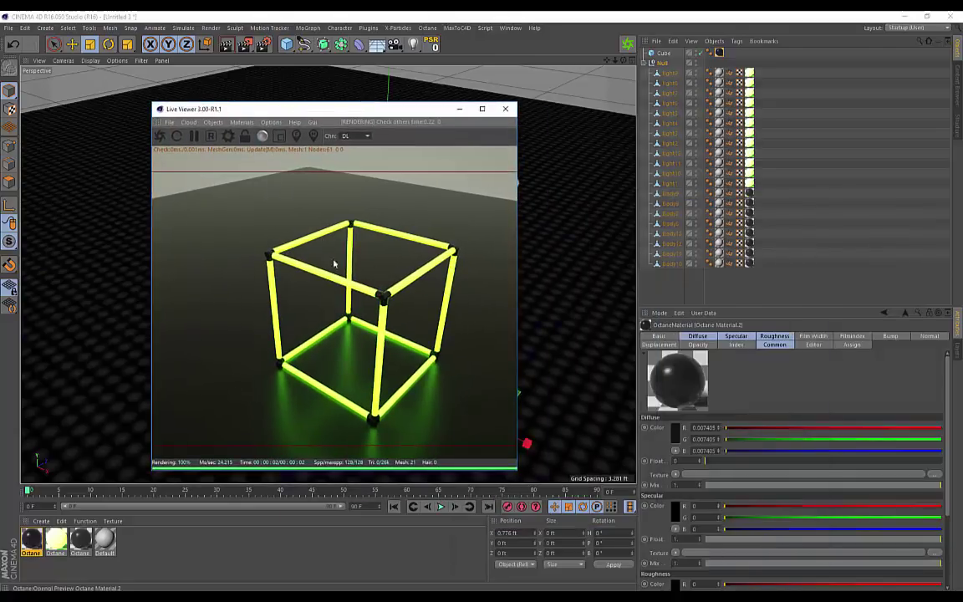
alt+middle_drag(576, 275, 544, 264)
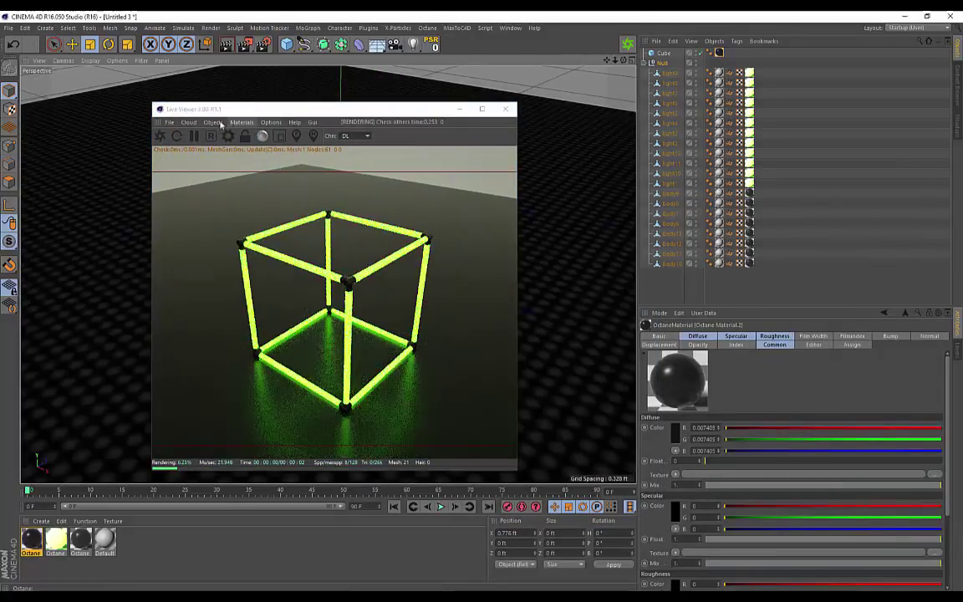
click(216, 123)
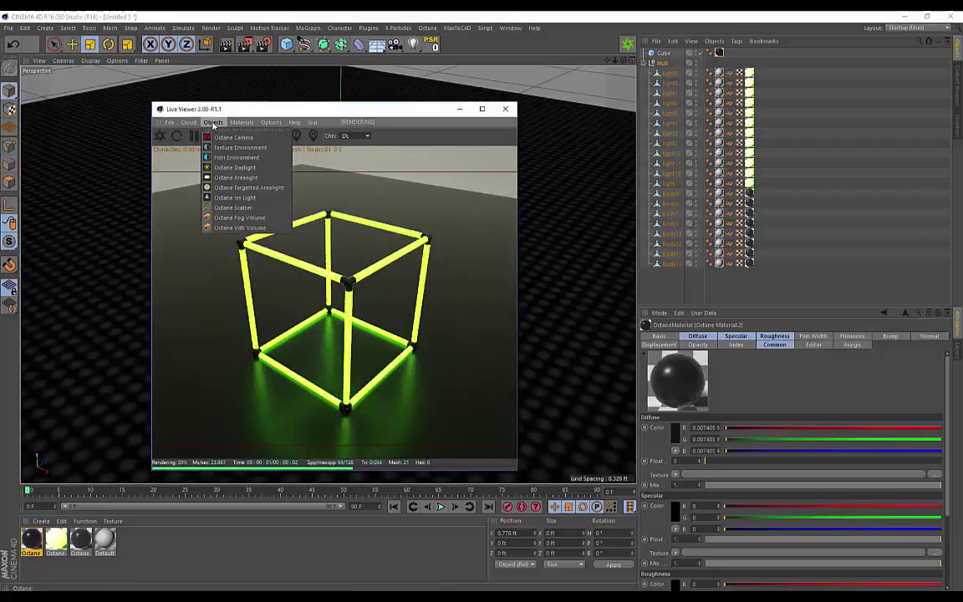
click(226, 138)
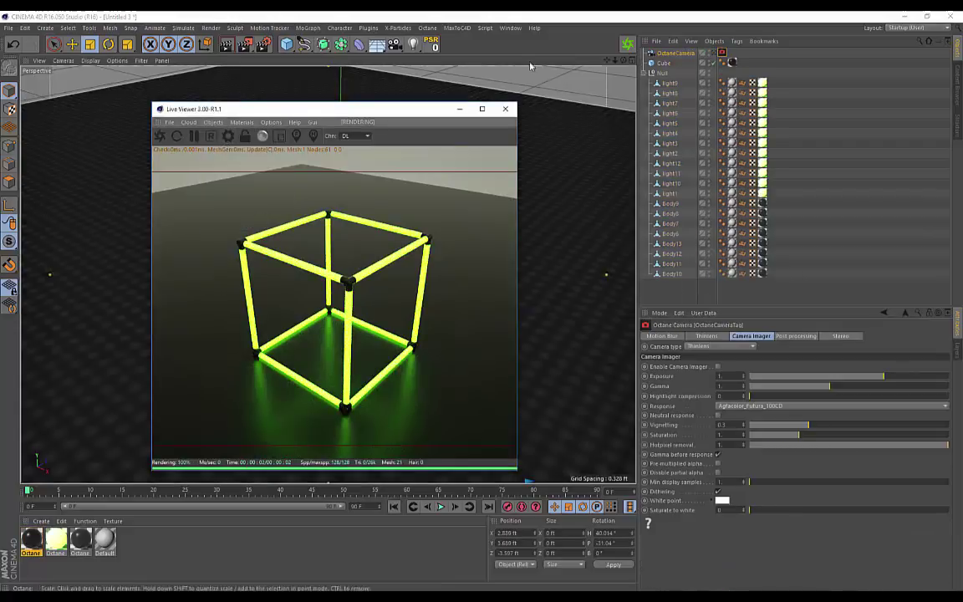
Make the Octane Camera active and turn on post processing in its camera tag.
click(724, 53)
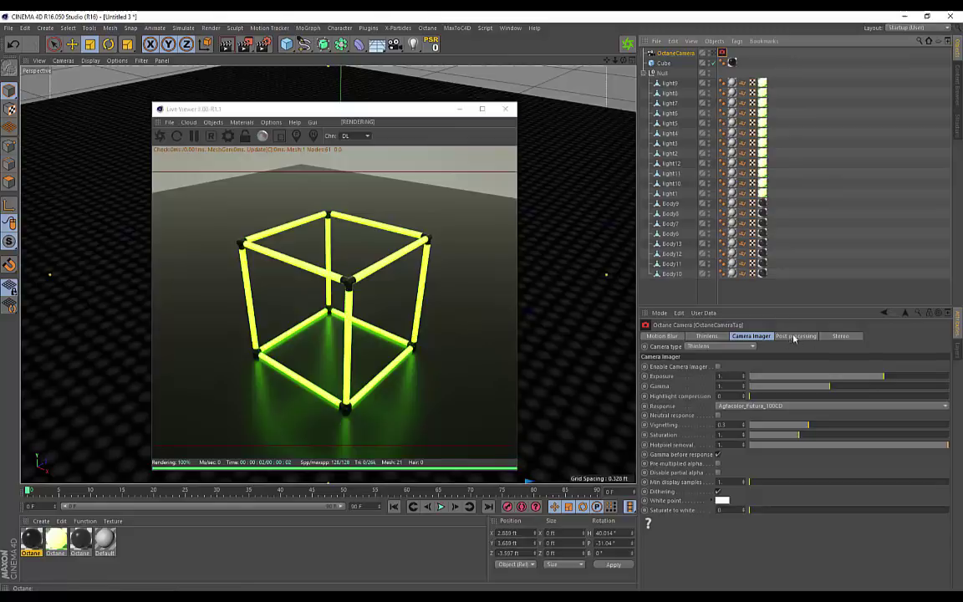
click(798, 337)
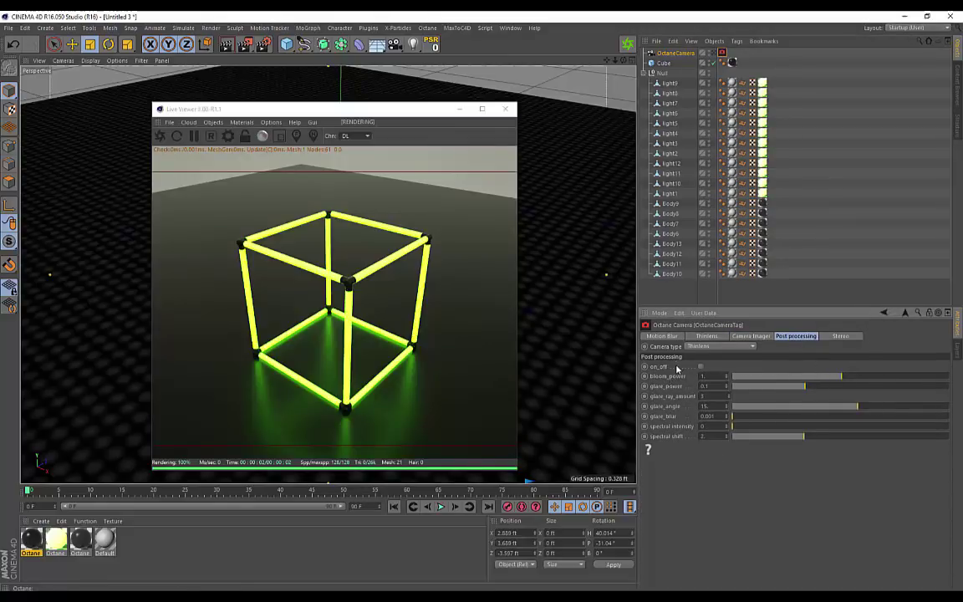
click(714, 53)
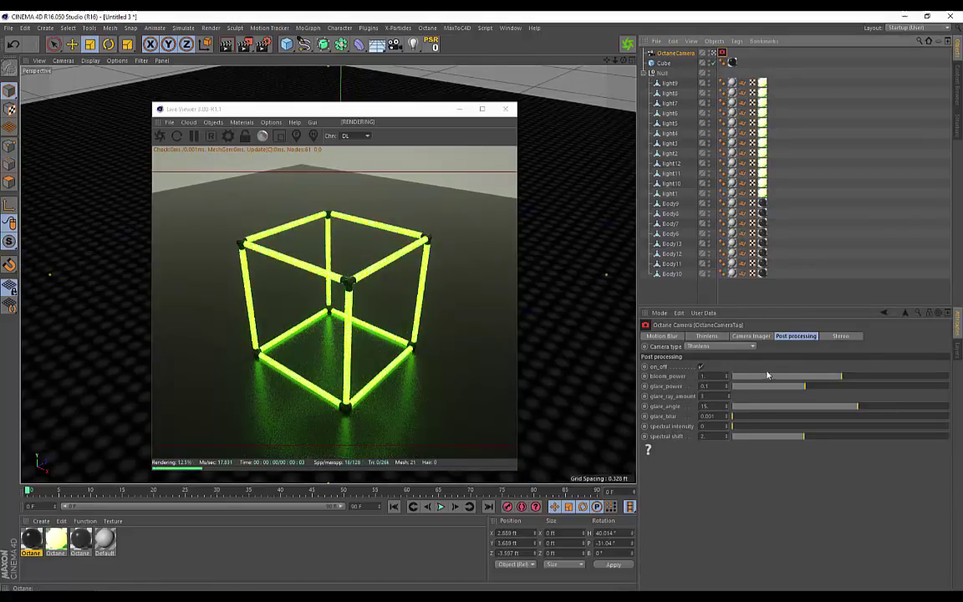
Raise the Octane Camera's bloom power to about 24.75 and frame the glowing cube from a slightly higher angle.
alt+drag(575, 99, 583, 184)
alt+middle_drag(583, 184, 570, 291)
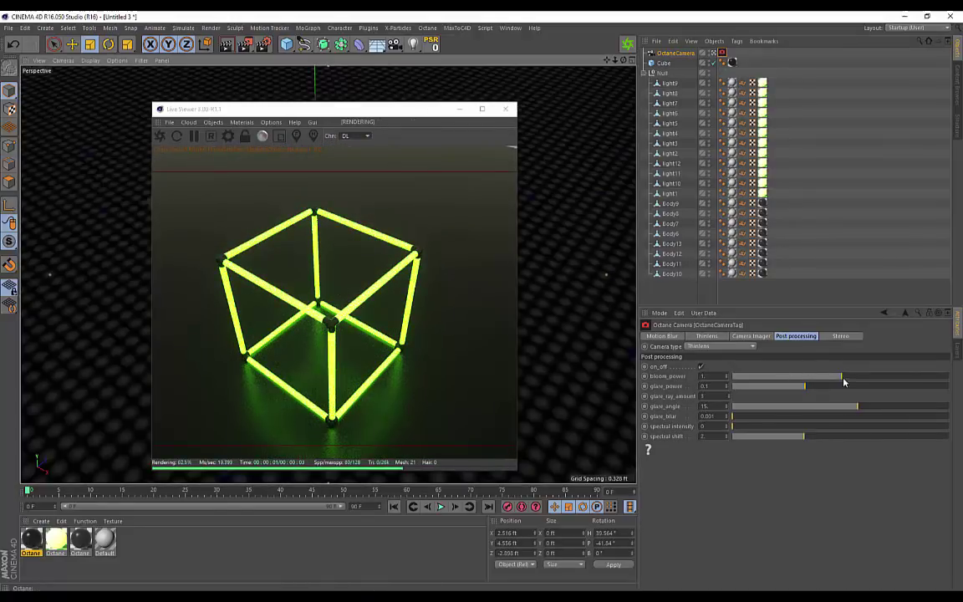
drag(840, 381, 872, 375)
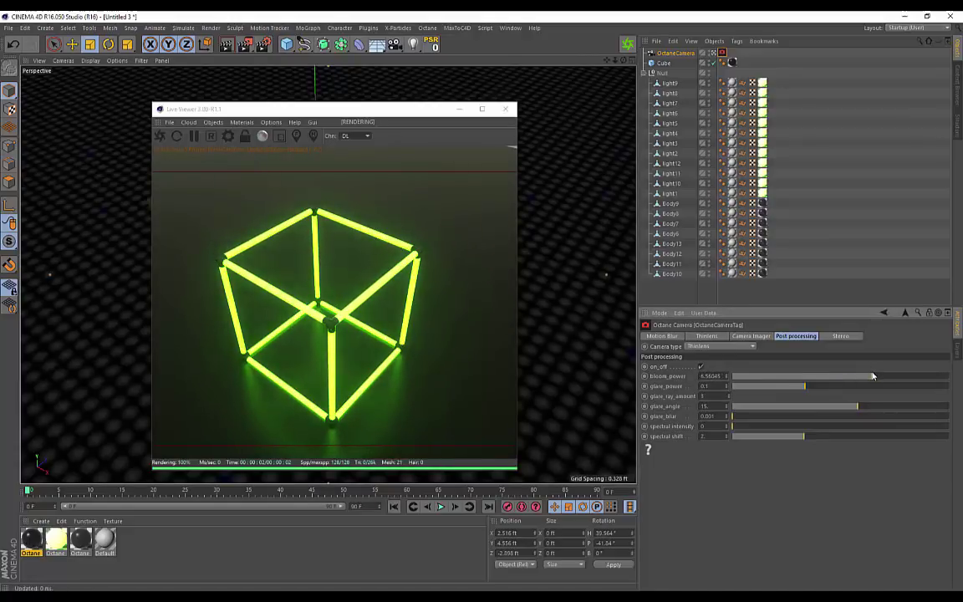
alt+drag(557, 201, 533, 219)
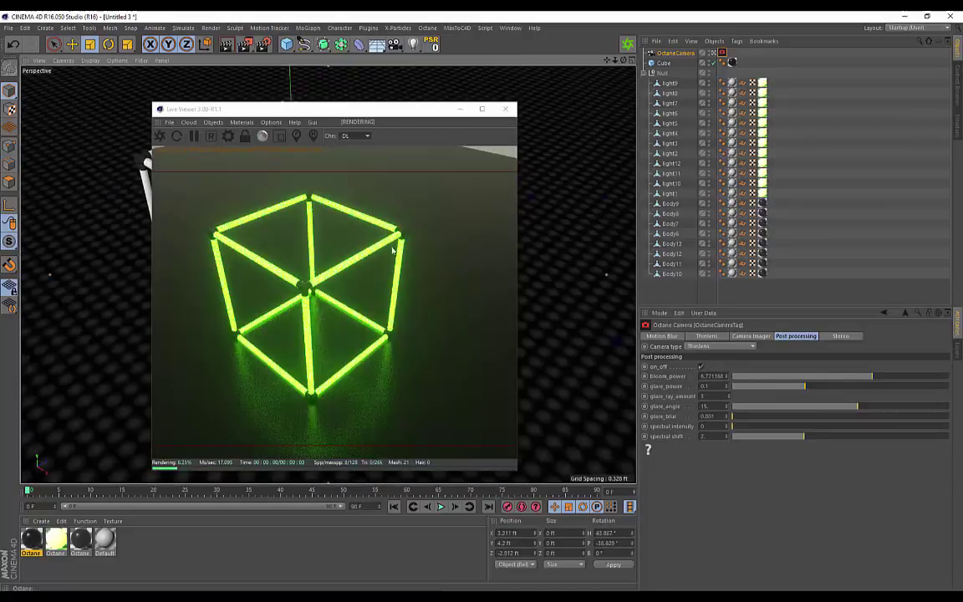
alt+middle_drag(553, 237, 570, 240)
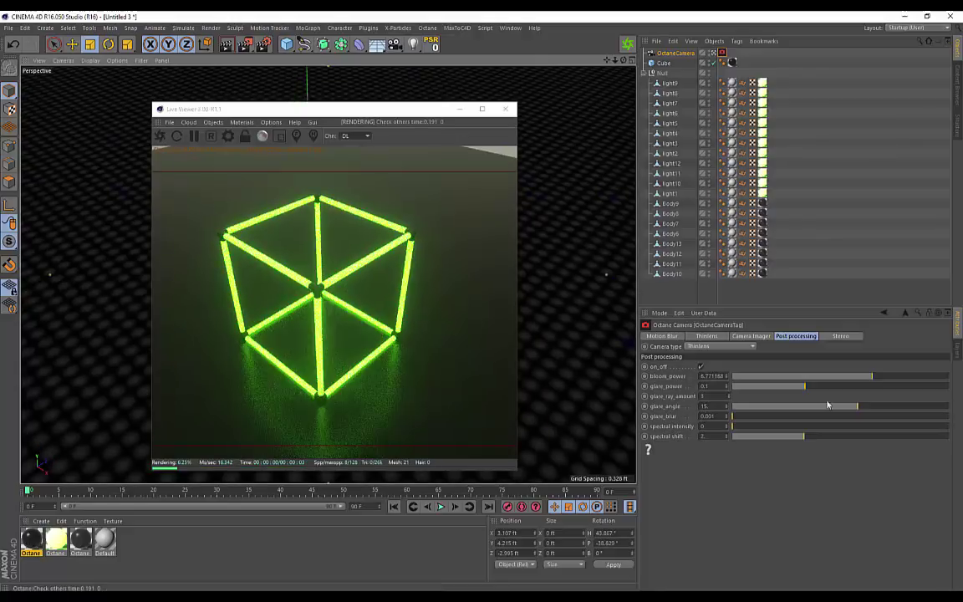
mouse_move(869, 380)
mouse_down()
mouse_move(914, 379)
mouse_move(885, 382)
mouse_up()
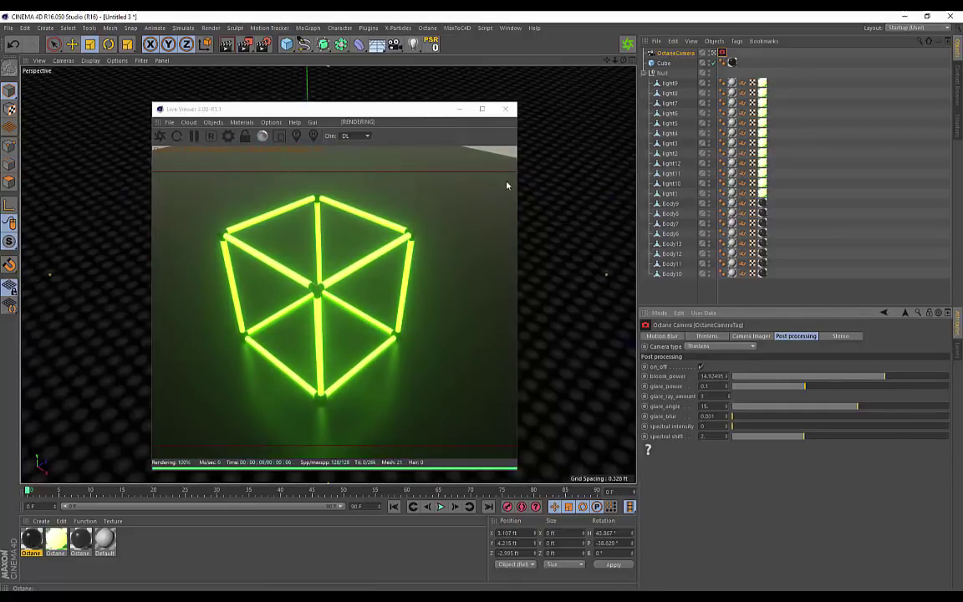
alt+drag(546, 181, 557, 209)
alt+middle_drag(557, 209, 557, 179)
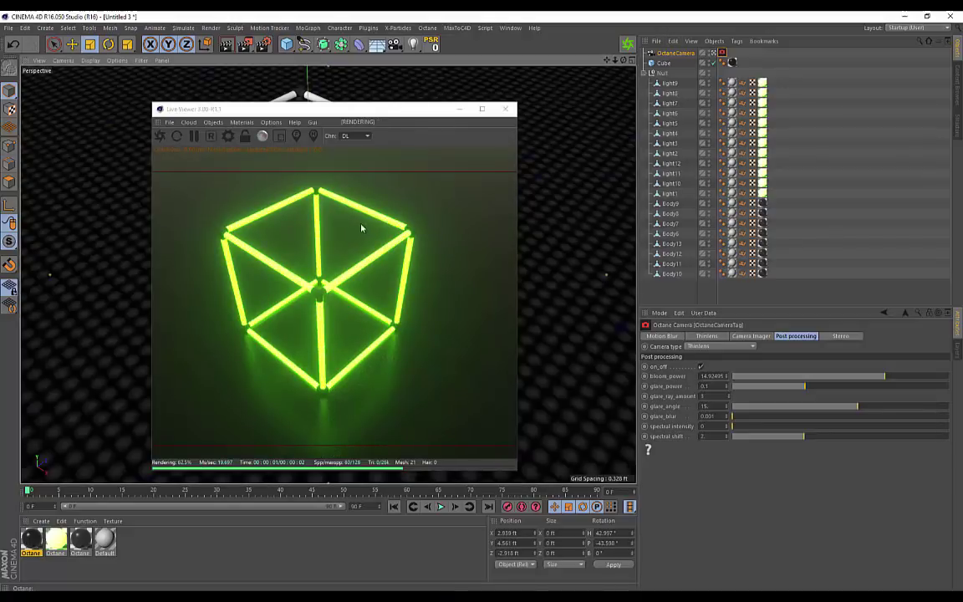
drag(886, 381, 893, 381)
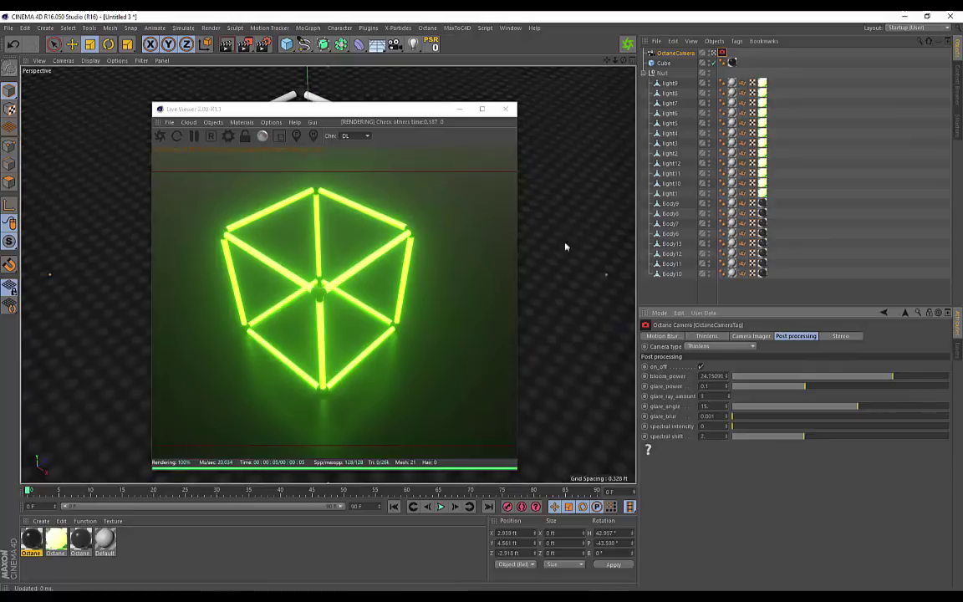
alt+drag(528, 221, 539, 211)
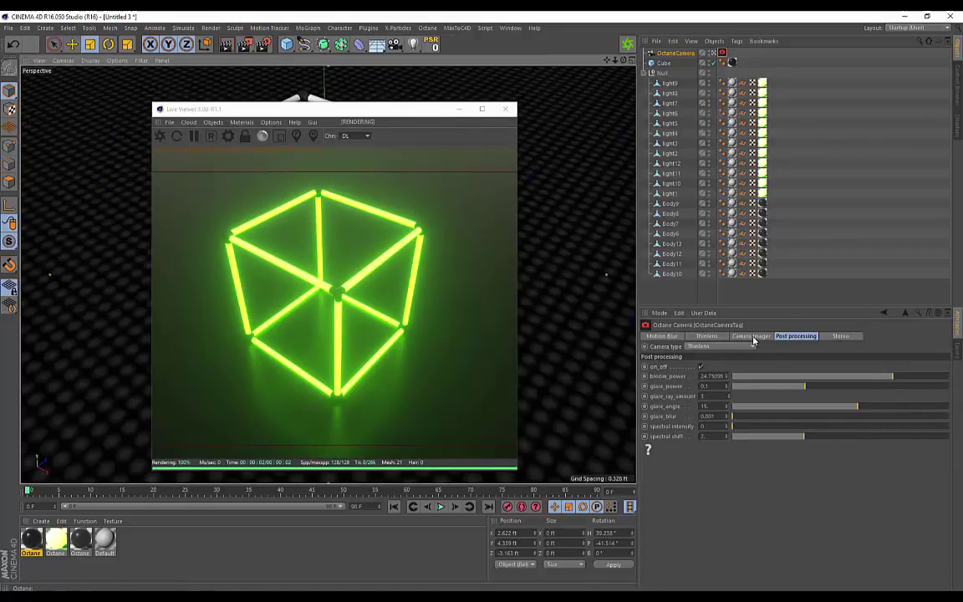
alt+middle_drag(537, 198, 553, 213)
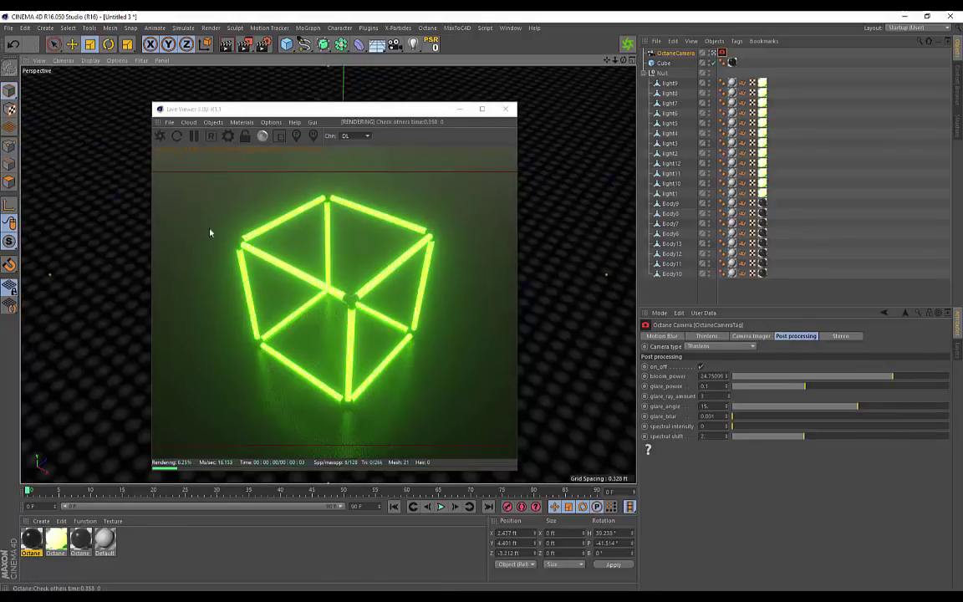
Open the light tubes' material at its emission settings and arrange the Material Editor and Live Viewer side by side.
drag(218, 110, 461, 118)
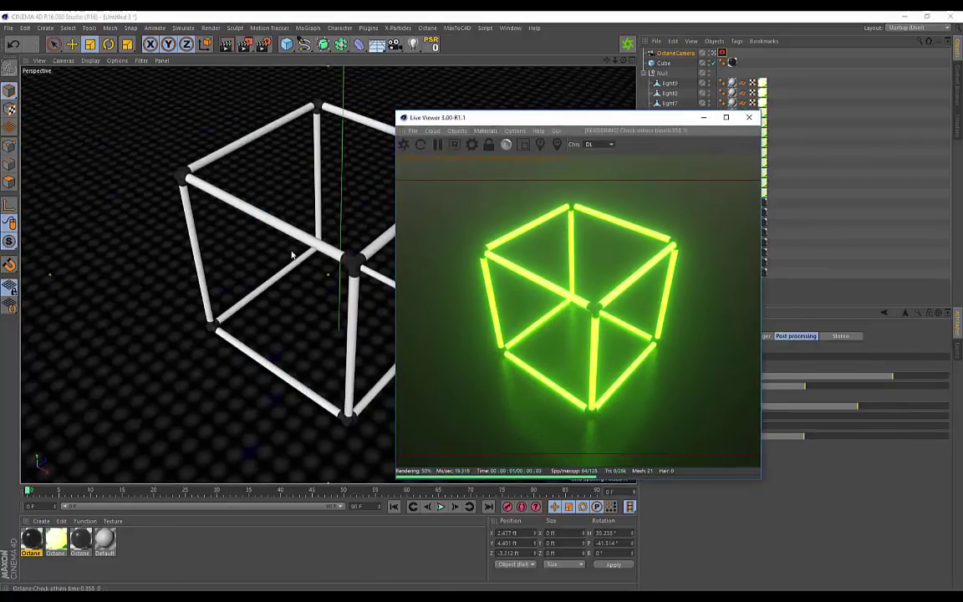
alt+middle_drag(224, 201, 198, 203)
double_click(56, 540)
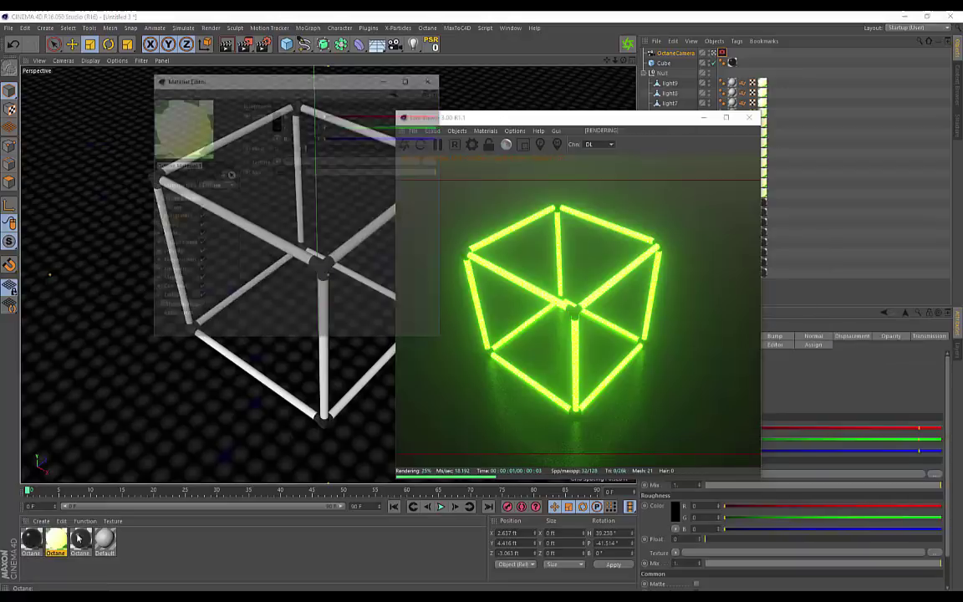
click(173, 271)
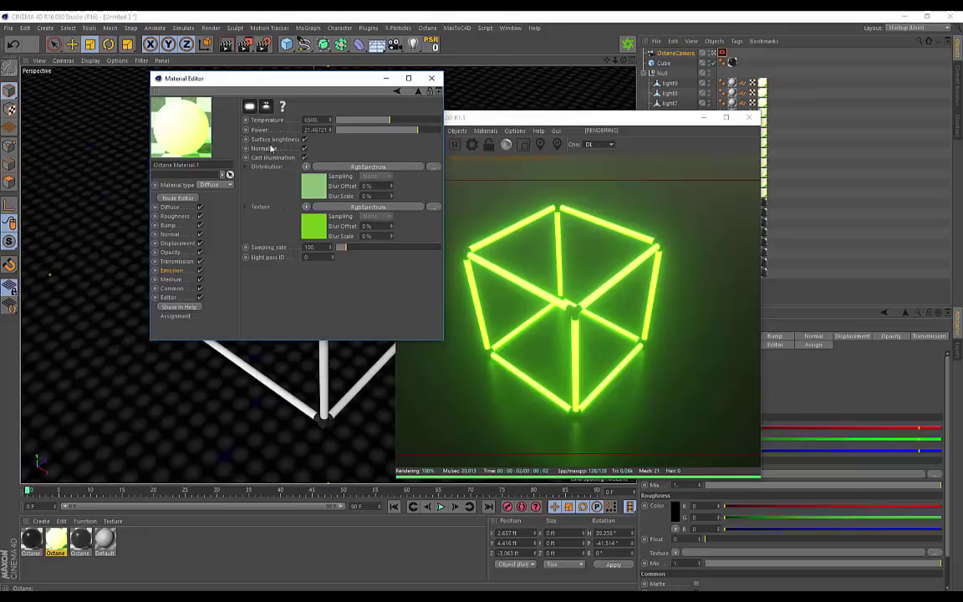
drag(261, 77, 192, 120)
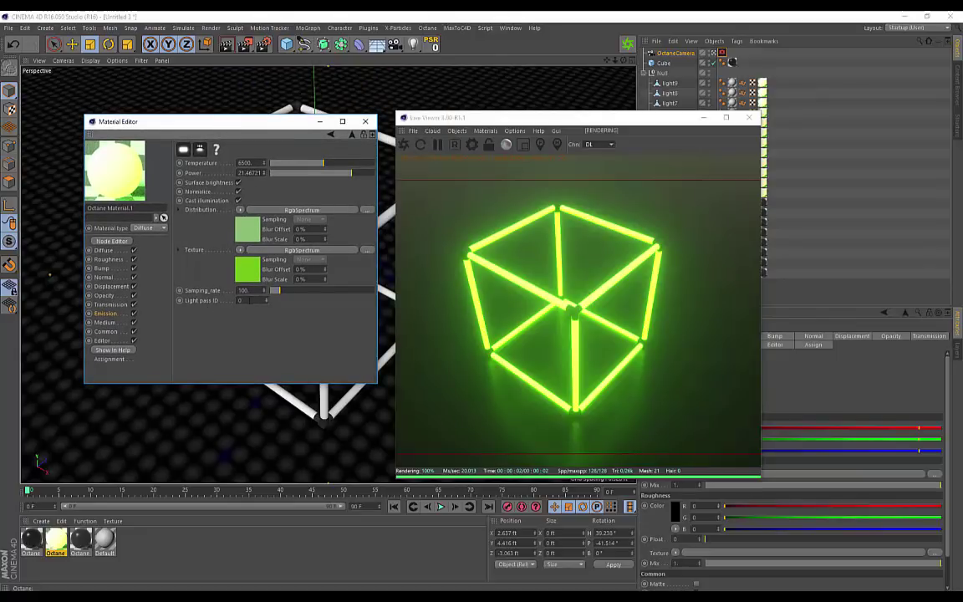
drag(222, 121, 183, 129)
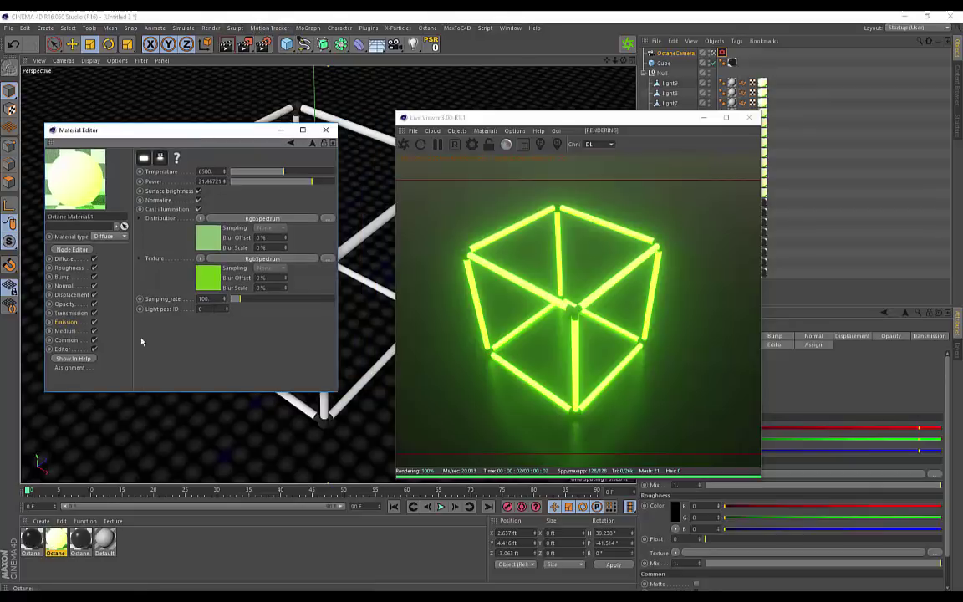
Switch the renderer to Octane Renderer in the render settings and move that window clear of the material's emission settings.
click(210, 29)
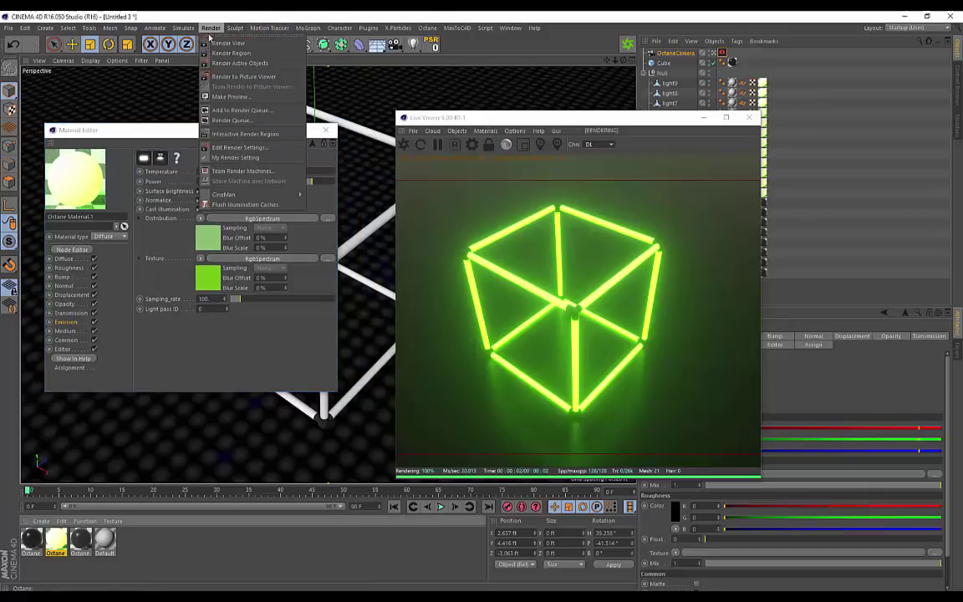
click(238, 151)
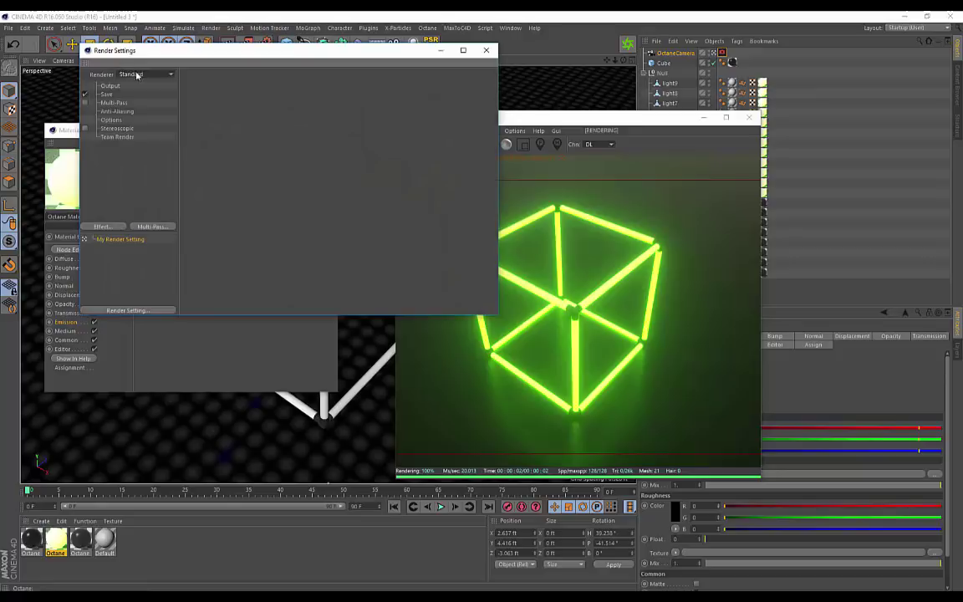
click(144, 74)
click(142, 134)
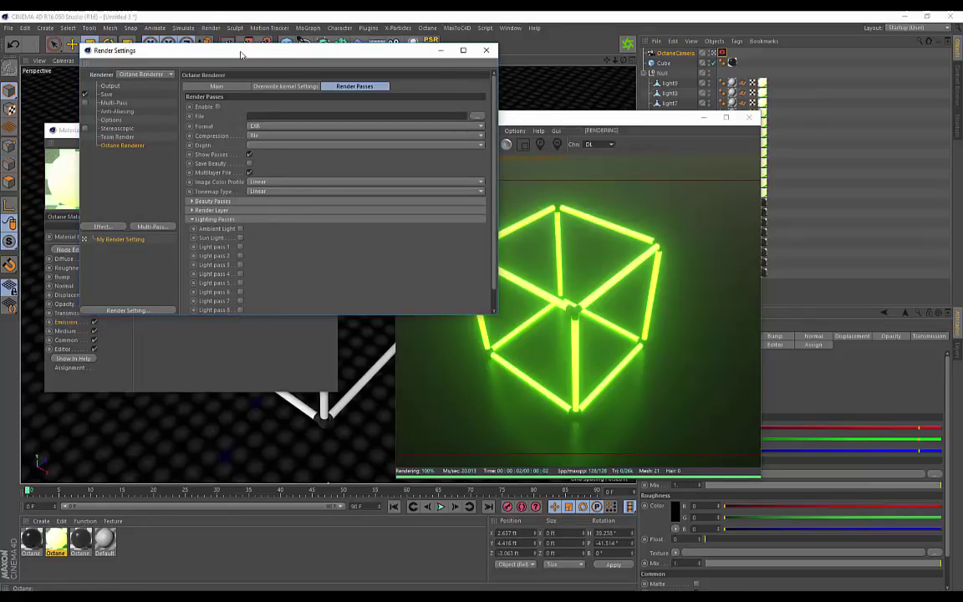
drag(218, 49, 226, 345)
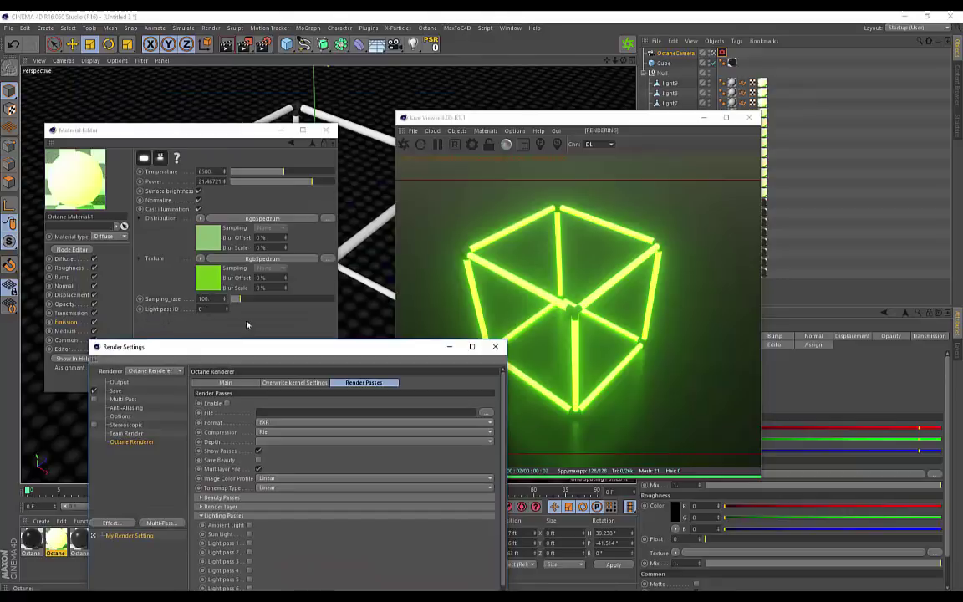
Set the light material's light pass ID to 1, enable Light pass 1 in the render passes and close the render settings.
click(220, 313)
click(225, 307)
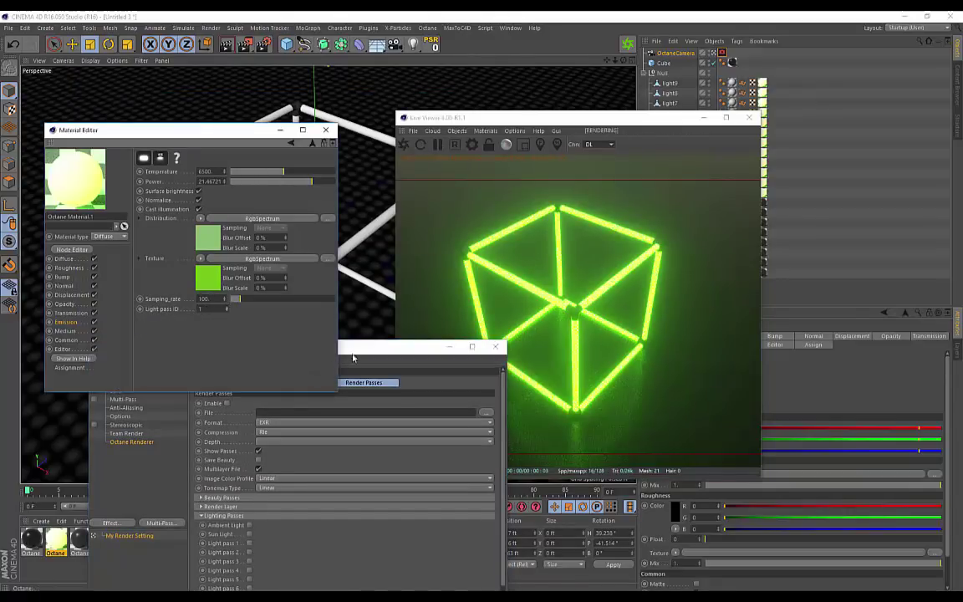
drag(376, 346, 346, 200)
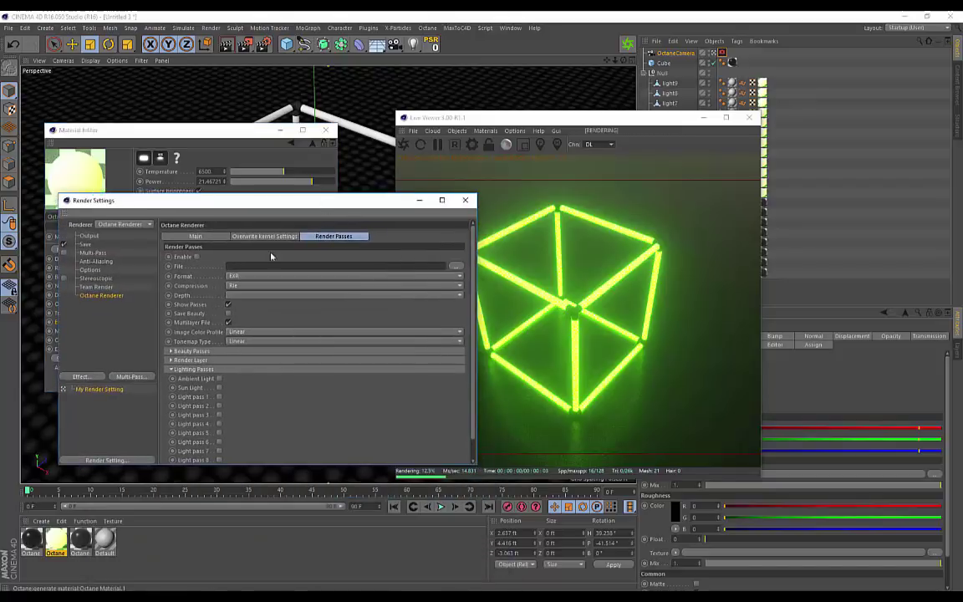
click(219, 396)
drag(269, 207, 236, 293)
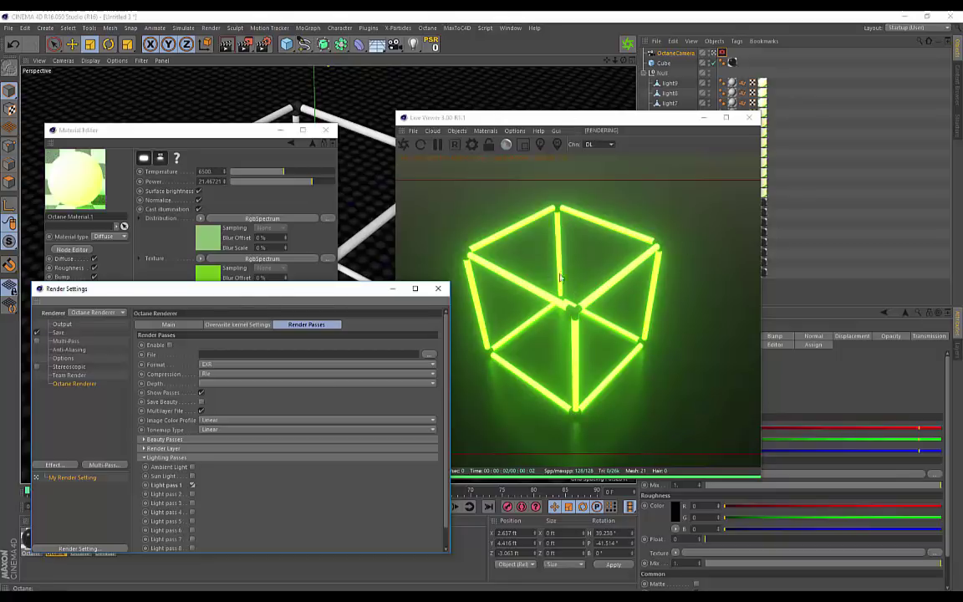
mouse_move(210, 295)
mouse_down()
mouse_move(357, 316)
mouse_move(438, 297)
mouse_move(220, 295)
mouse_up()
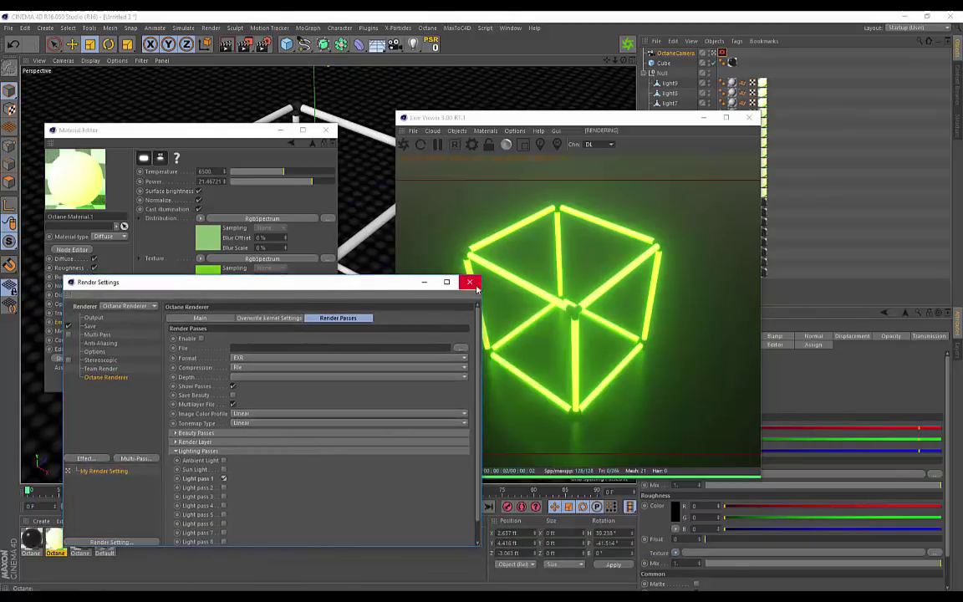
click(235, 111)
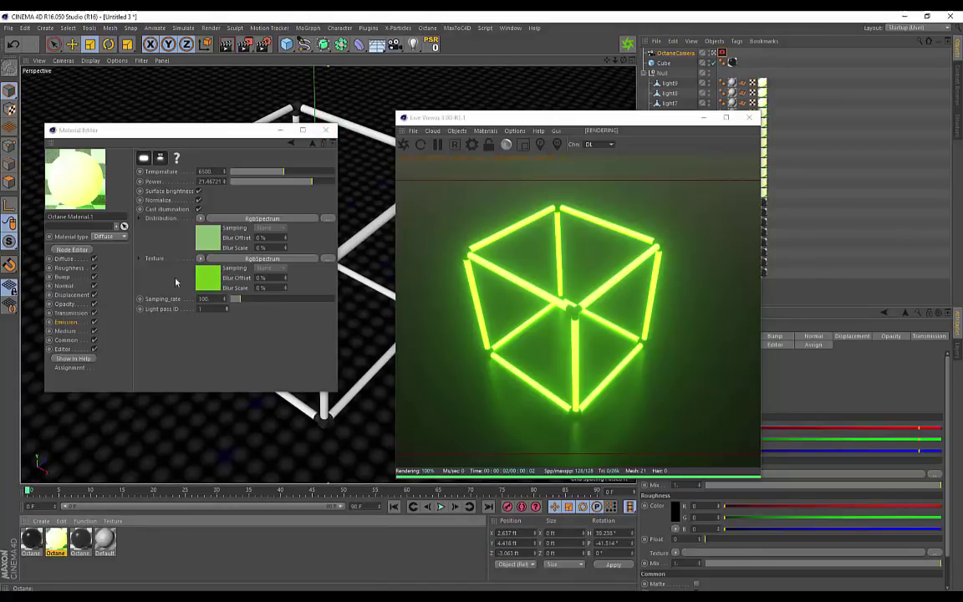
Change the light material's emission texture color to blue with RGB of about 0.01, 0.047 and 0.547.
click(262, 258)
click(150, 152)
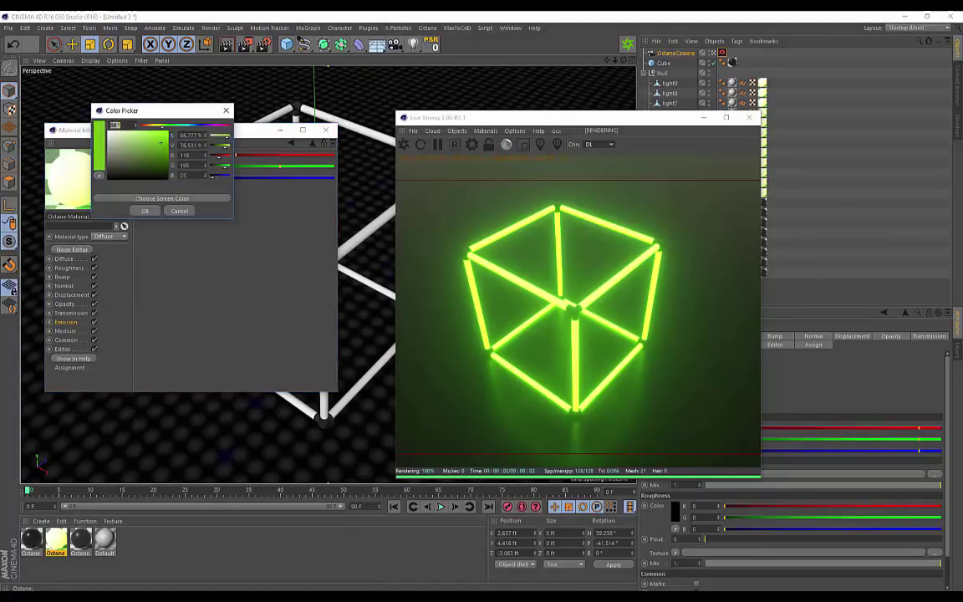
drag(167, 129, 198, 128)
click(145, 210)
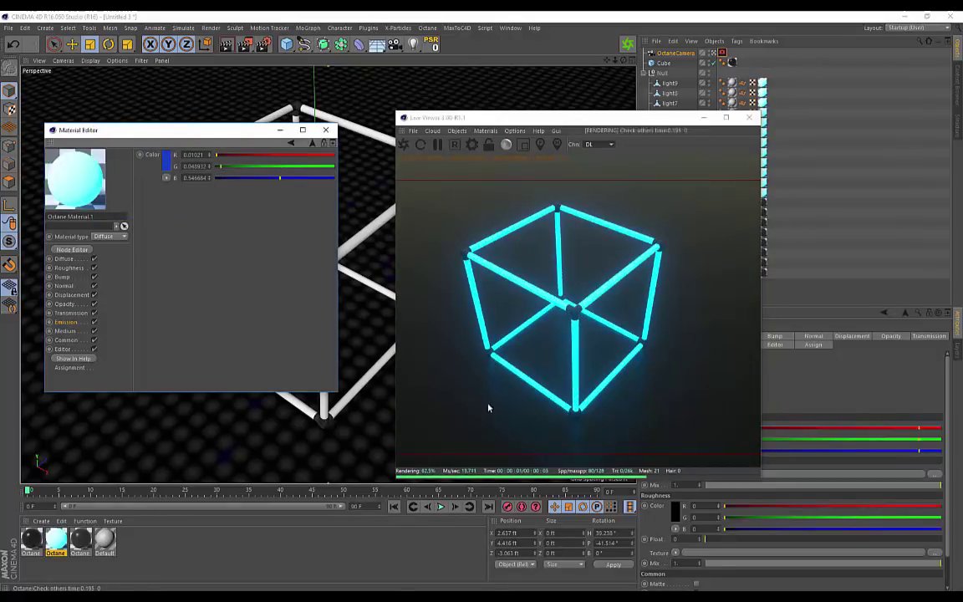
Change the emission's distribution color to light blue with RGB 67, 184, 213 and recenter the cube in the view.
click(292, 143)
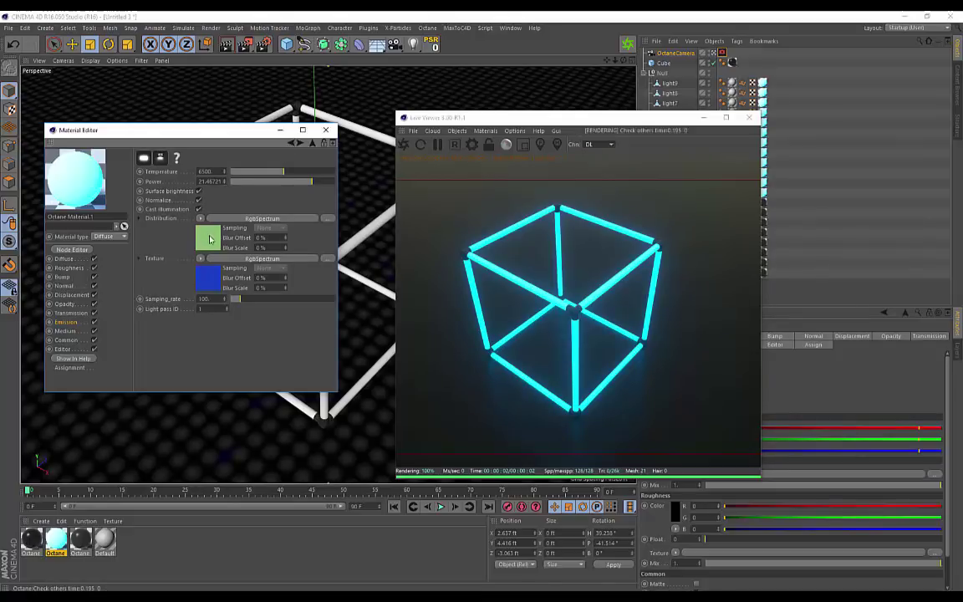
click(209, 239)
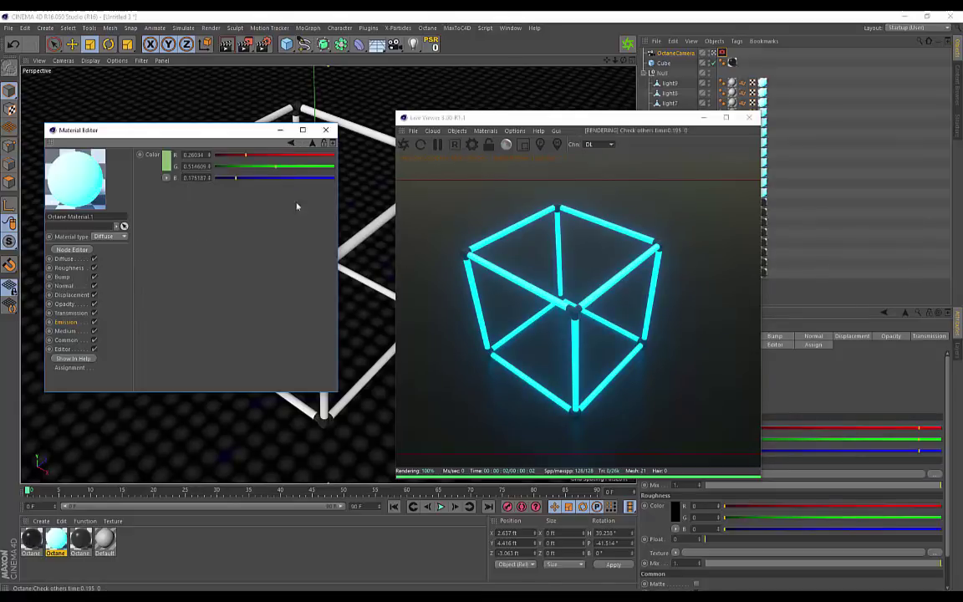
click(168, 164)
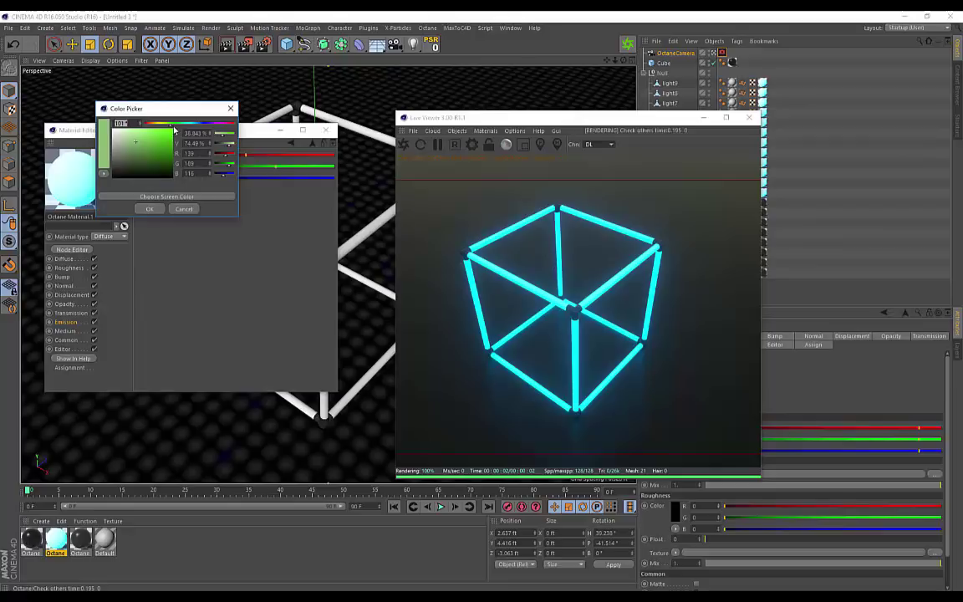
mouse_move(174, 129)
mouse_down()
mouse_move(204, 124)
mouse_move(193, 128)
mouse_up()
click(153, 137)
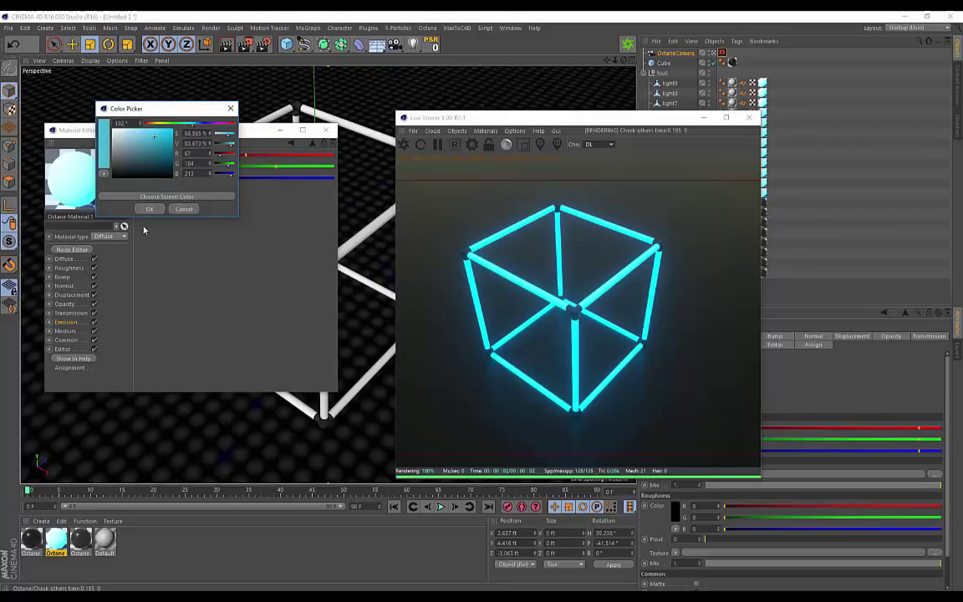
click(147, 209)
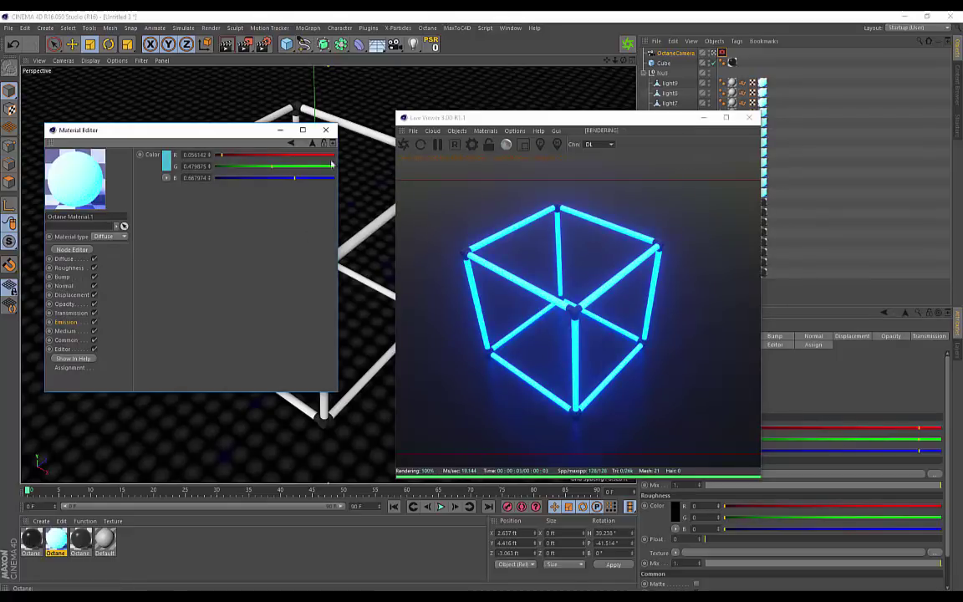
alt+drag(364, 107, 331, 92)
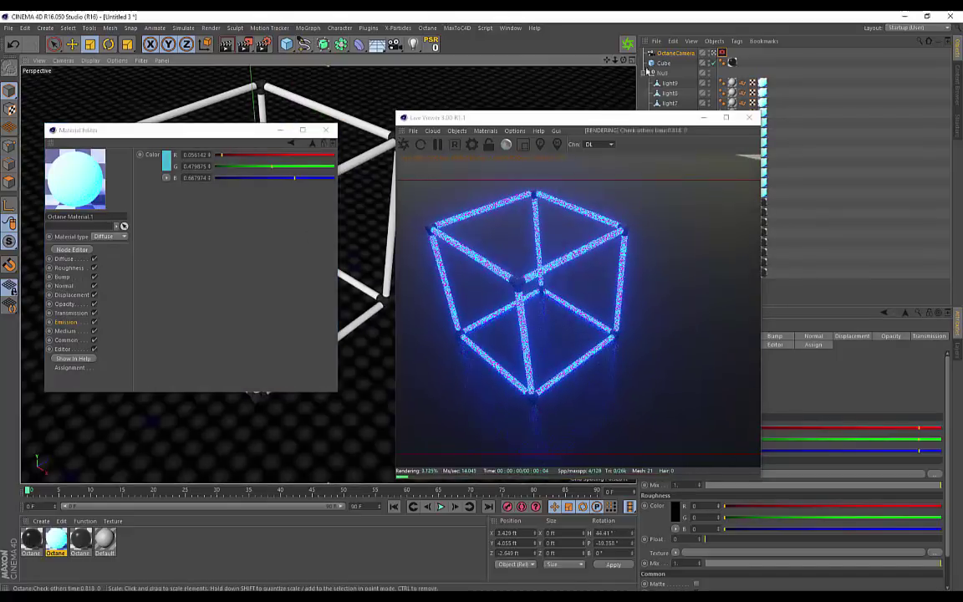
alt+middle_drag(363, 107, 374, 132)
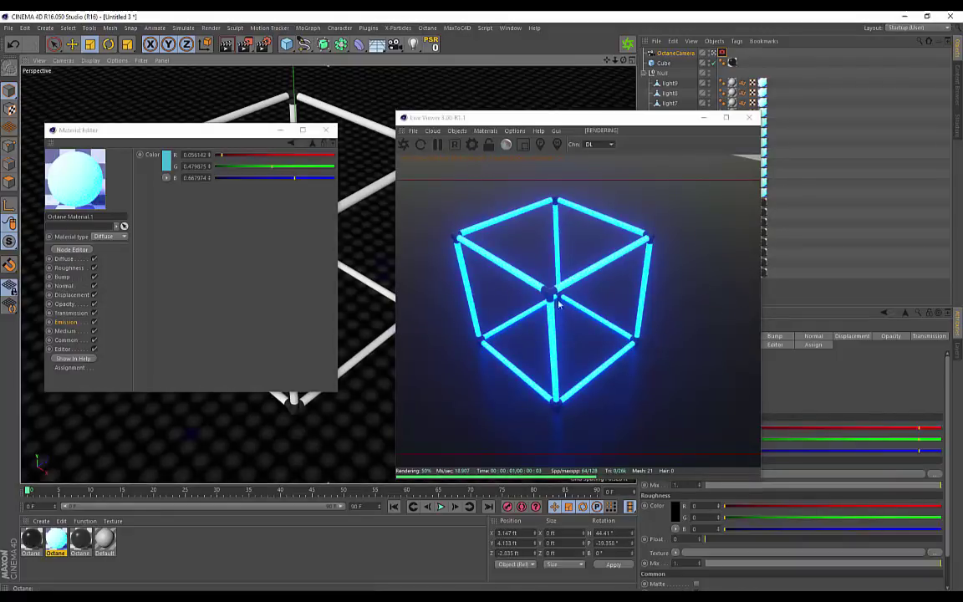
Change the light material's emission texture color to red with RGB 195, 25, 25.
click(292, 143)
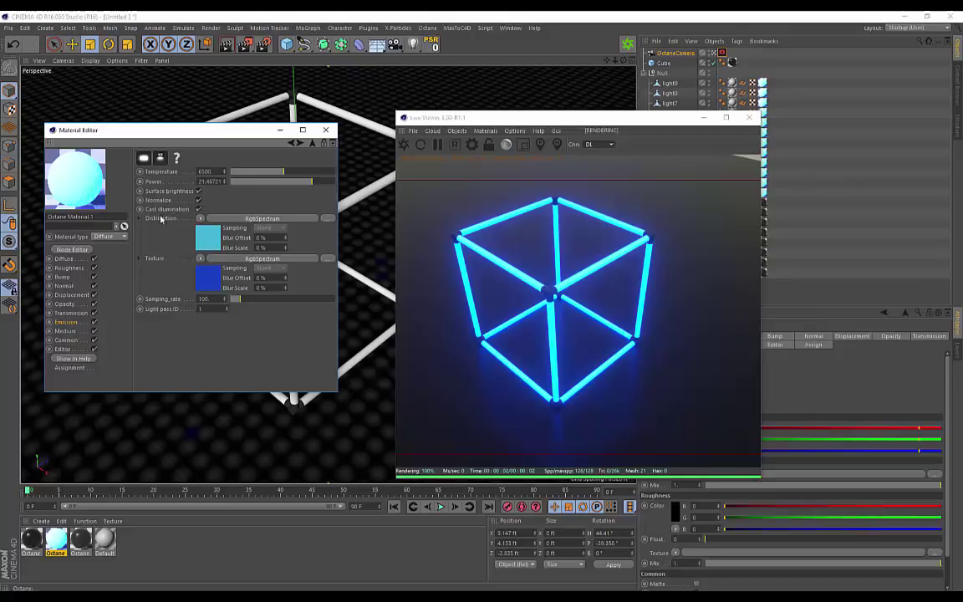
click(209, 289)
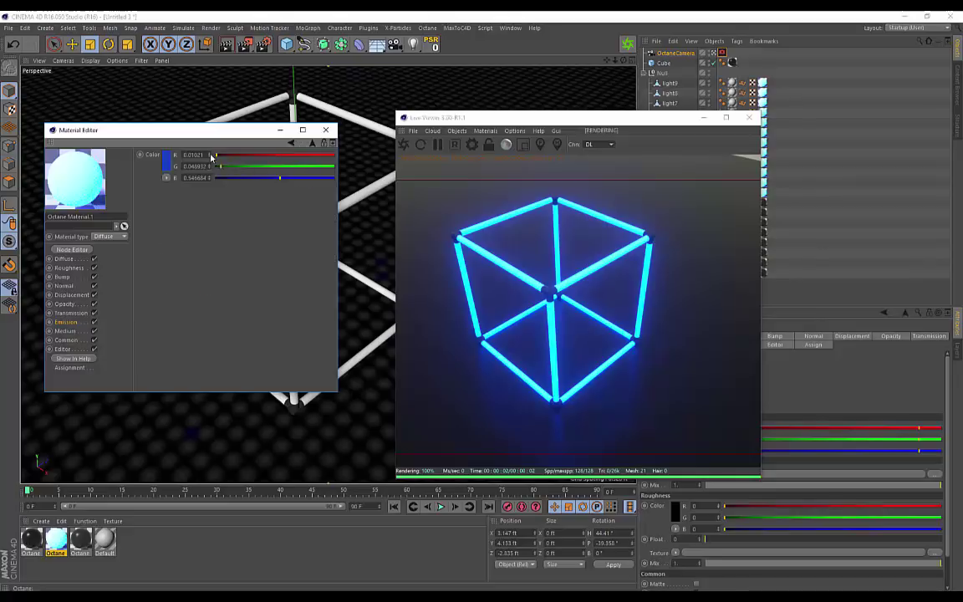
click(166, 158)
drag(207, 131, 236, 131)
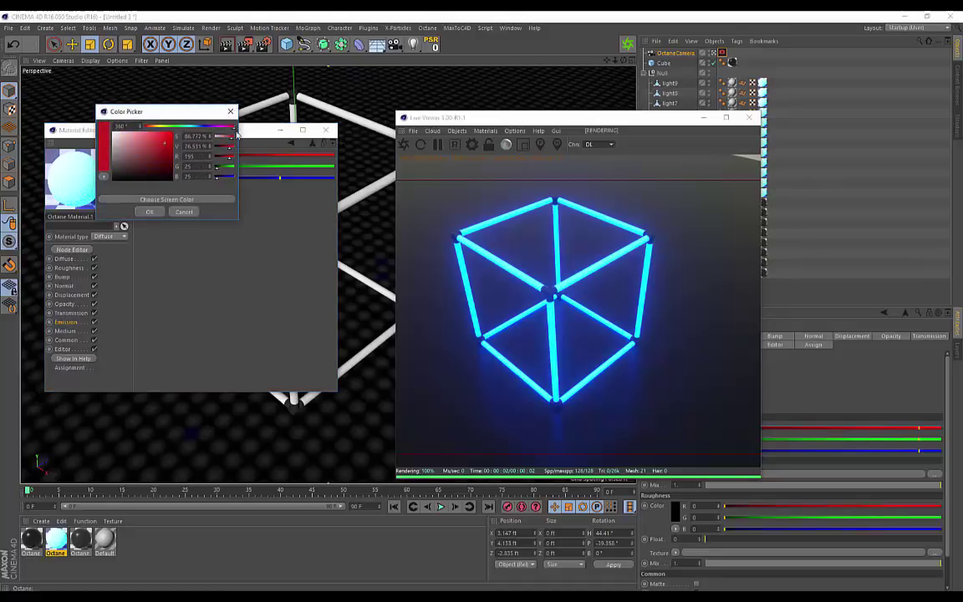
click(150, 212)
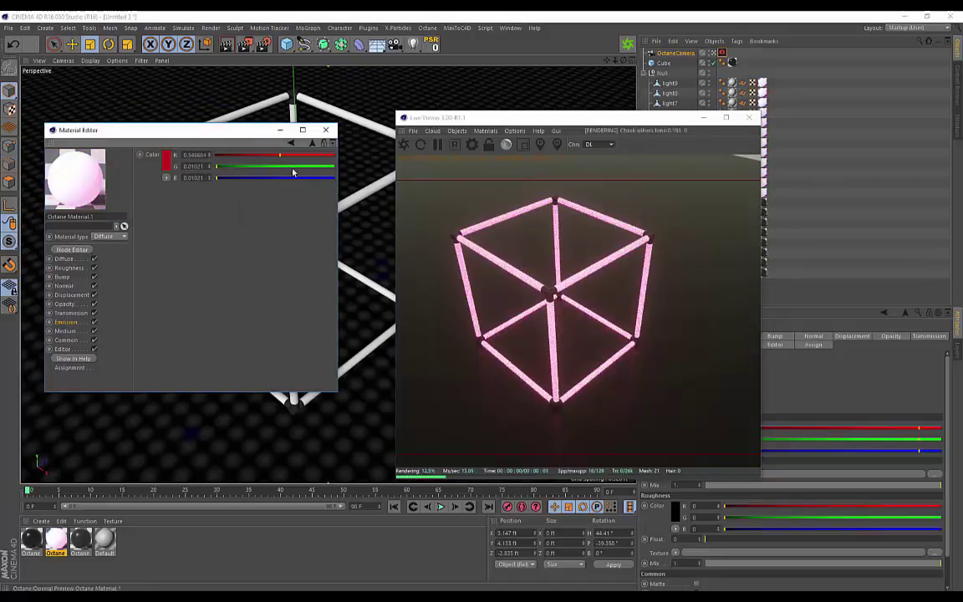
Change the emission's distribution color to deep blue with RGB of about 0.01, 0.021 and 0.597.
click(291, 143)
click(207, 242)
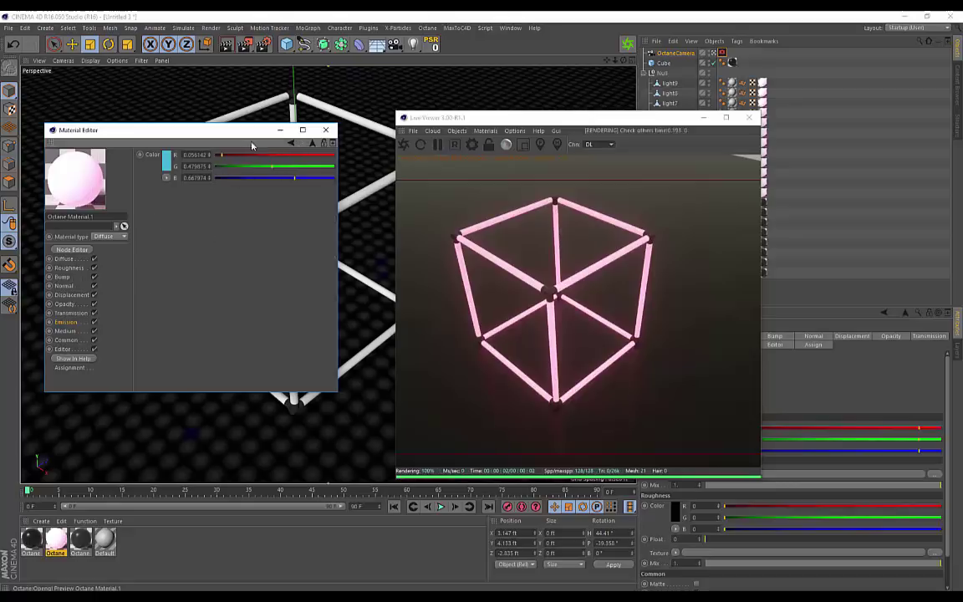
click(166, 159)
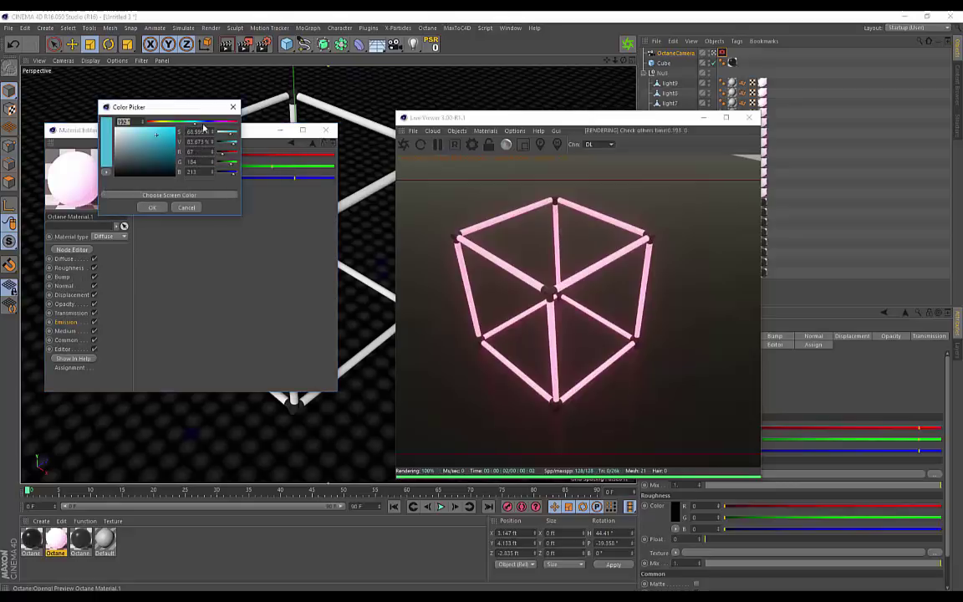
mouse_move(203, 123)
mouse_down()
mouse_move(211, 123)
mouse_move(169, 137)
mouse_move(208, 125)
mouse_up()
click(151, 207)
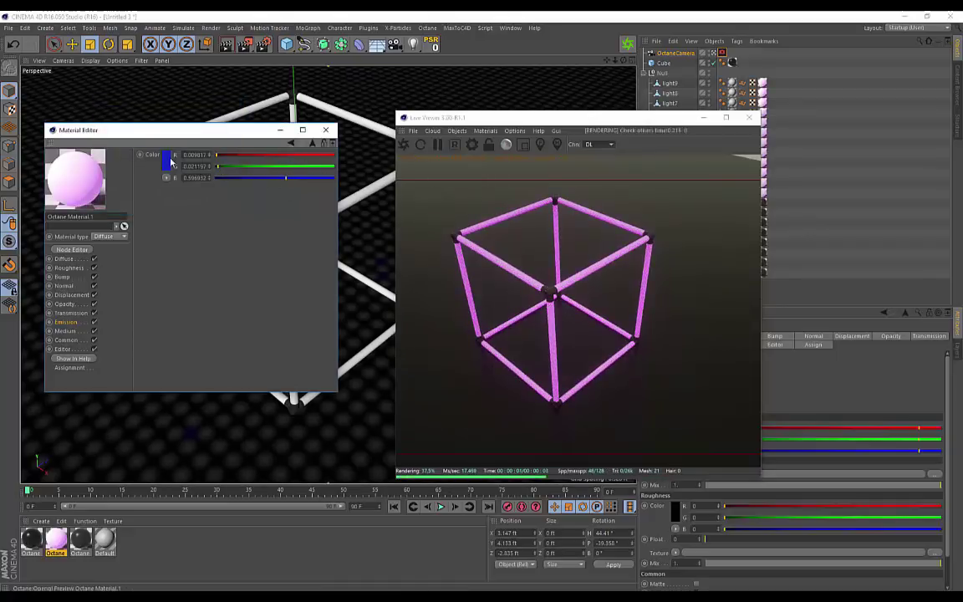
alt+middle_drag(366, 112, 387, 120)
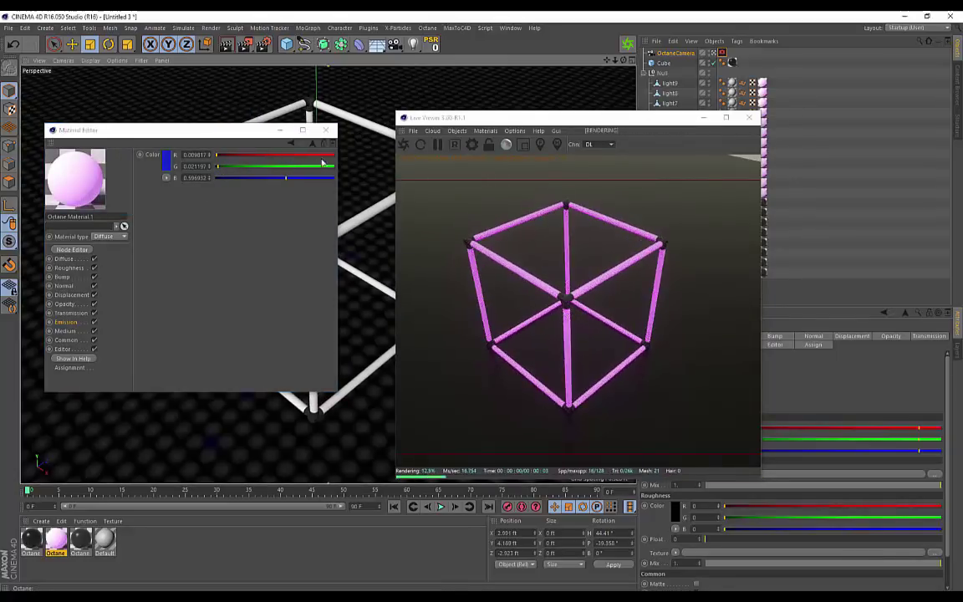
click(291, 143)
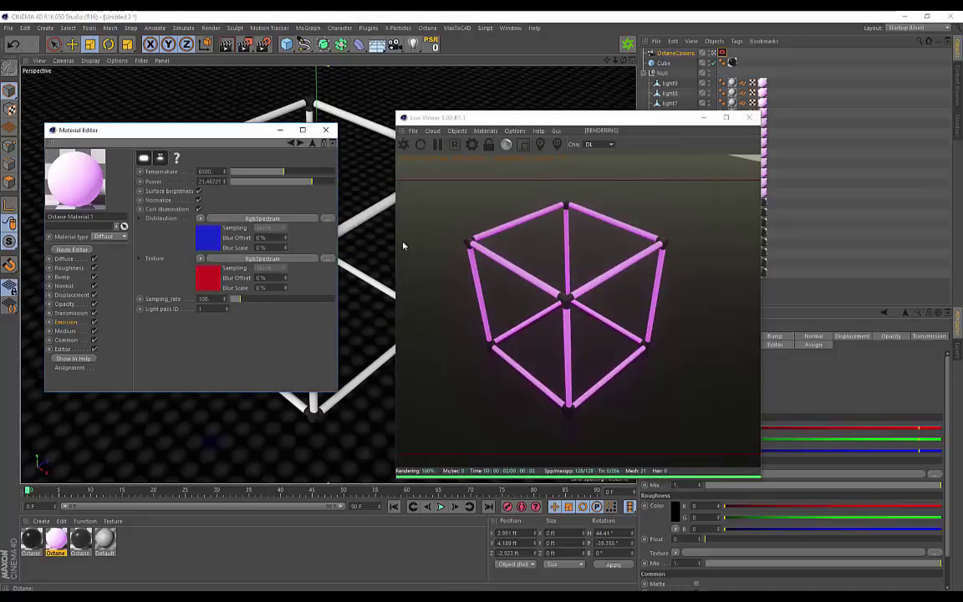
Try pure white and then pure black as the emission's distribution color.
alt+middle_drag(343, 118, 351, 125)
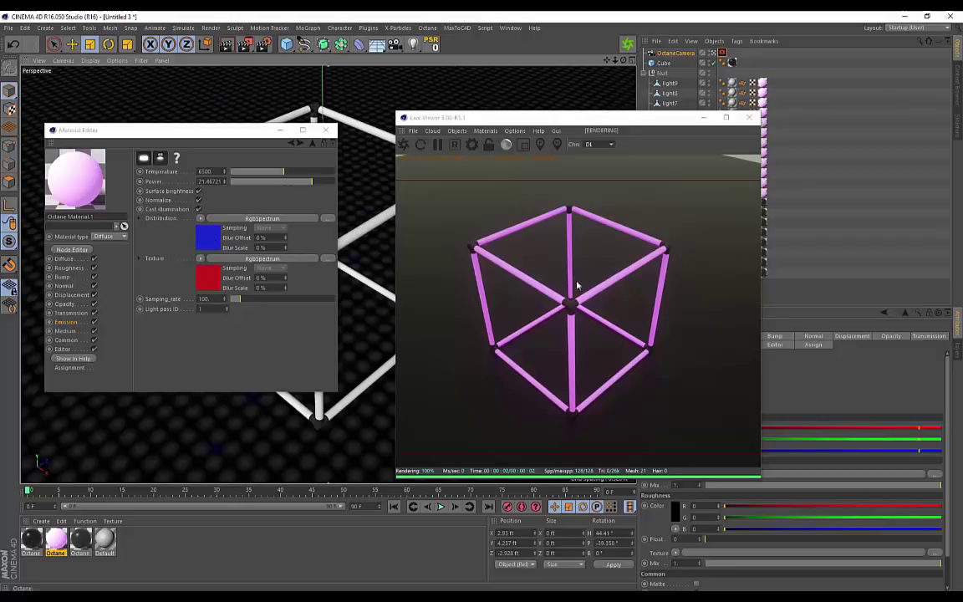
click(204, 237)
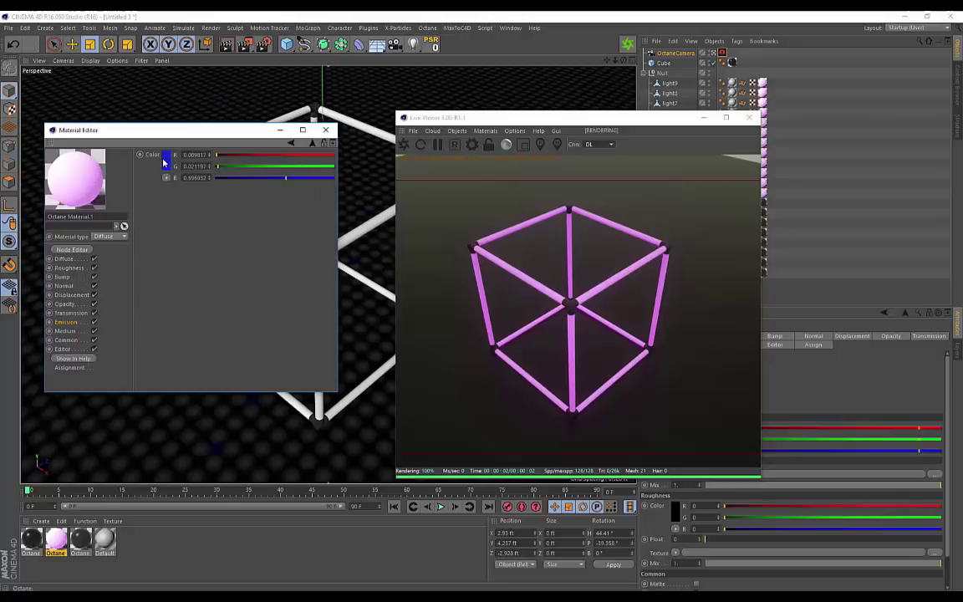
click(166, 161)
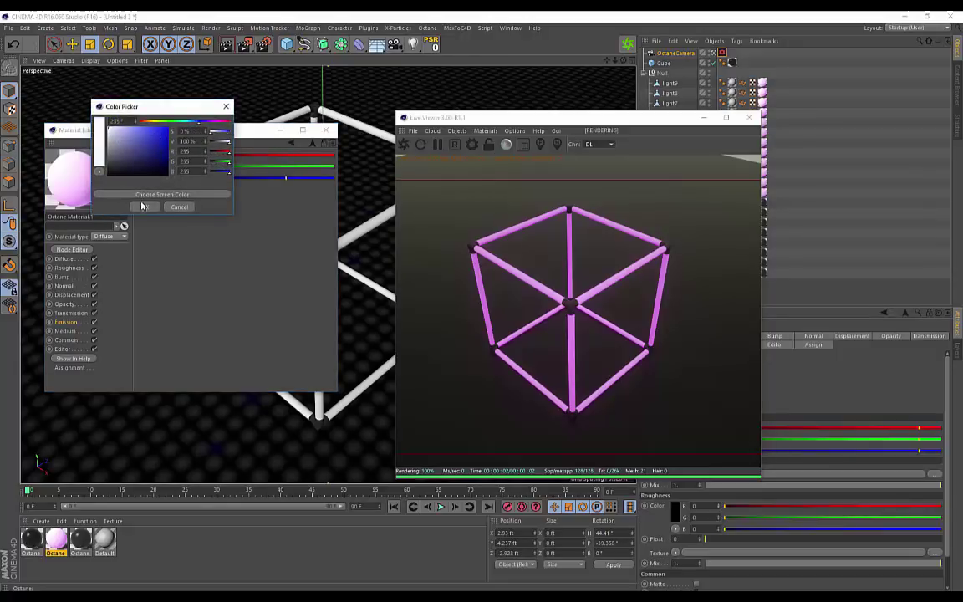
click(144, 206)
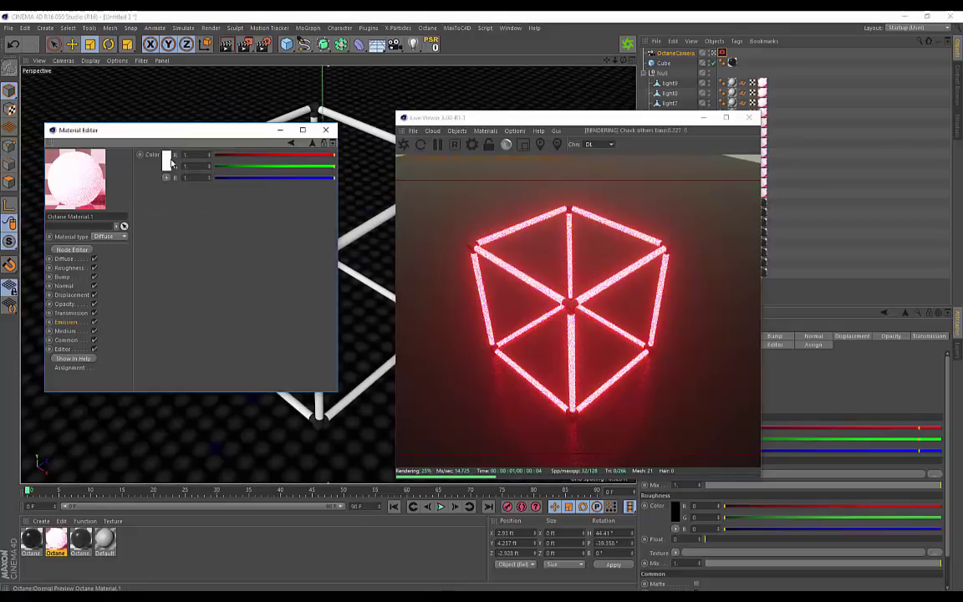
click(166, 161)
drag(118, 182, 112, 181)
click(155, 206)
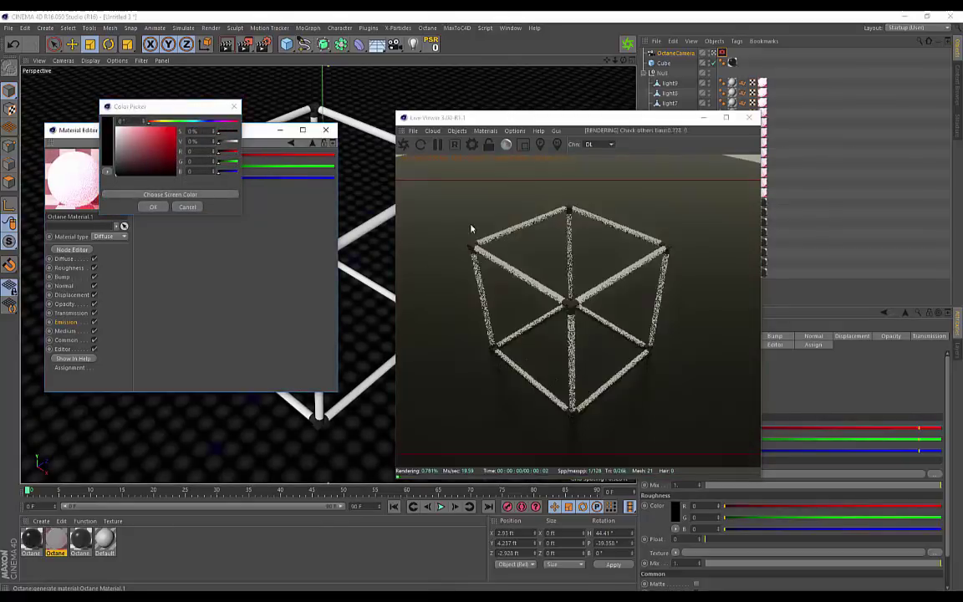
Change the emission's distribution color to a muted crimson red.
click(168, 163)
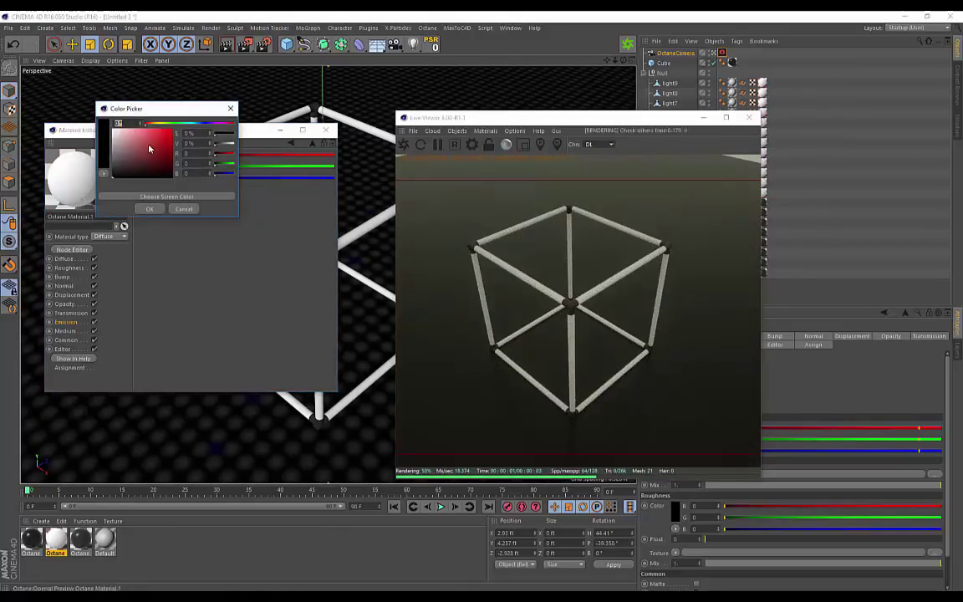
click(155, 141)
click(150, 208)
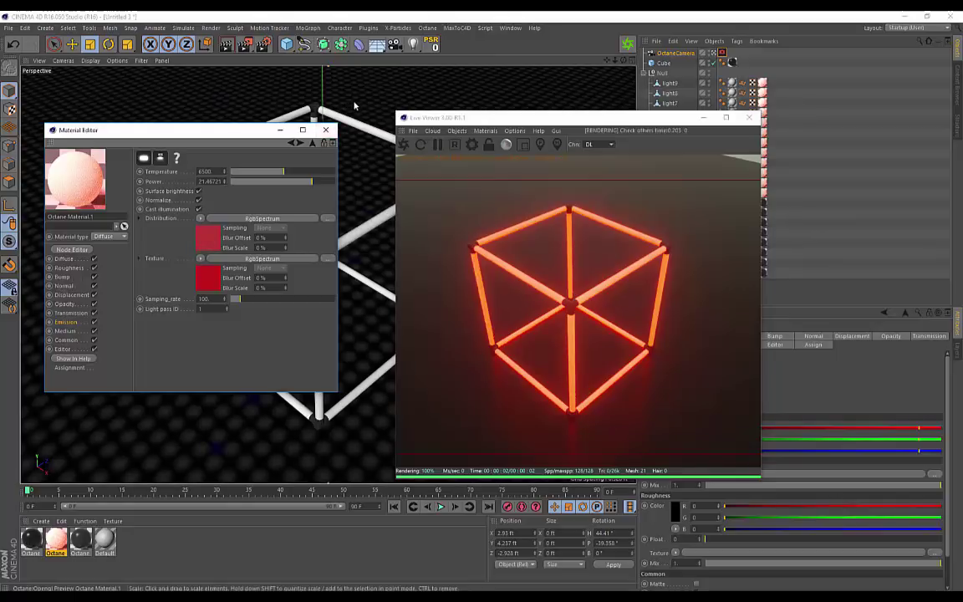
Reframe the glowing cube from a slightly higher angle and move the Live Viewer window clear of the object list.
alt+middle_drag(353, 102, 363, 106)
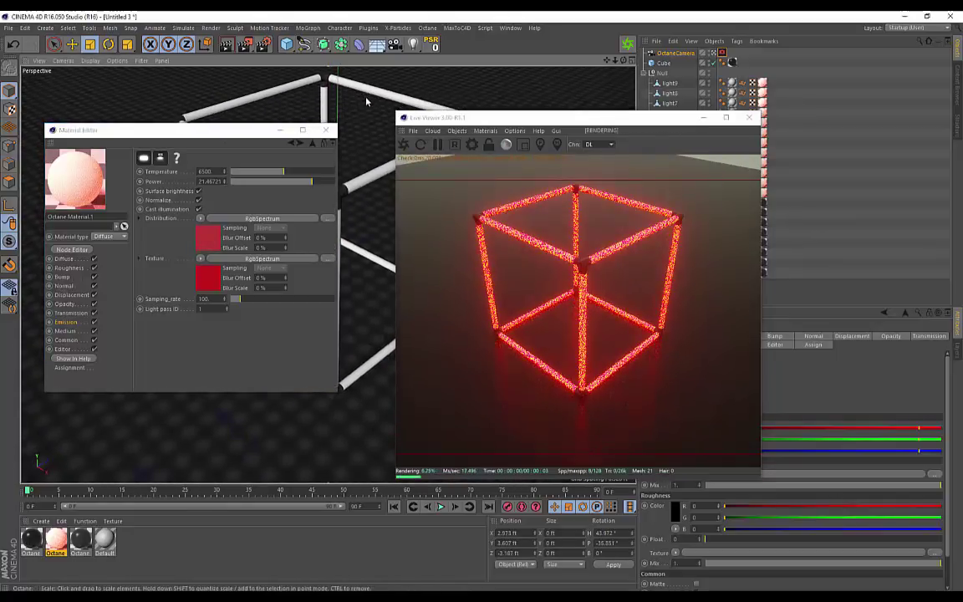
alt+drag(366, 102, 355, 214)
alt+middle_drag(355, 214, 358, 294)
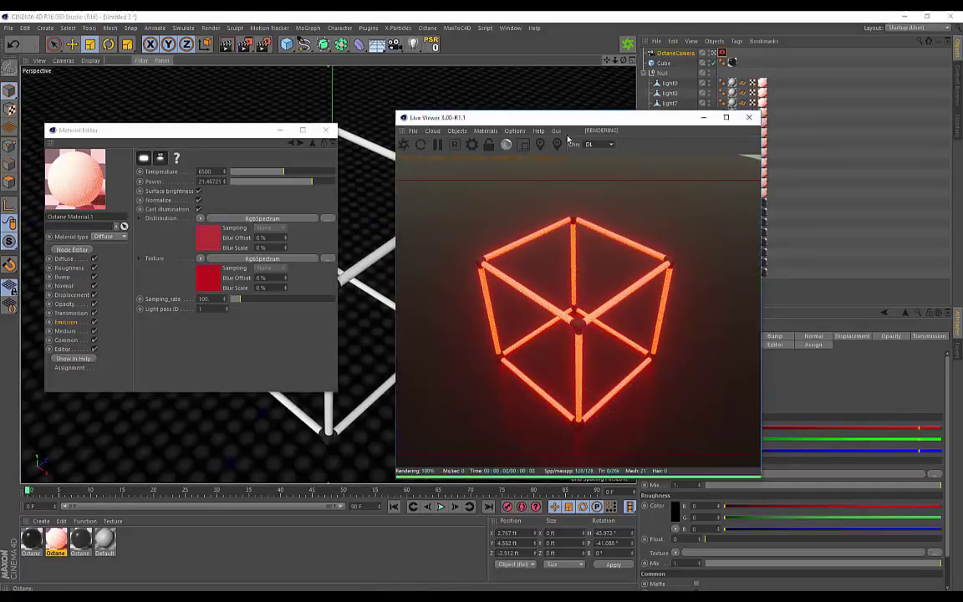
drag(609, 119, 508, 161)
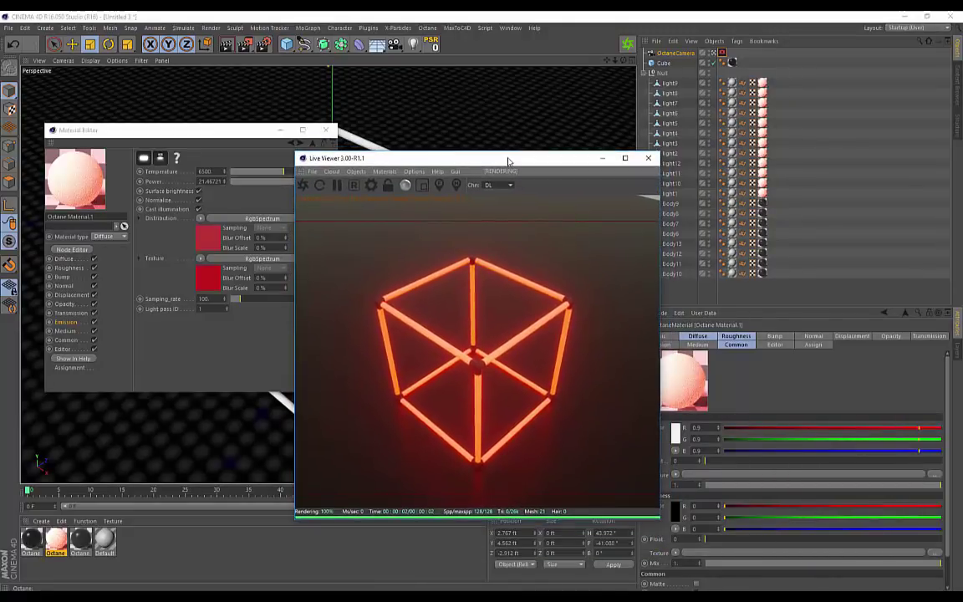